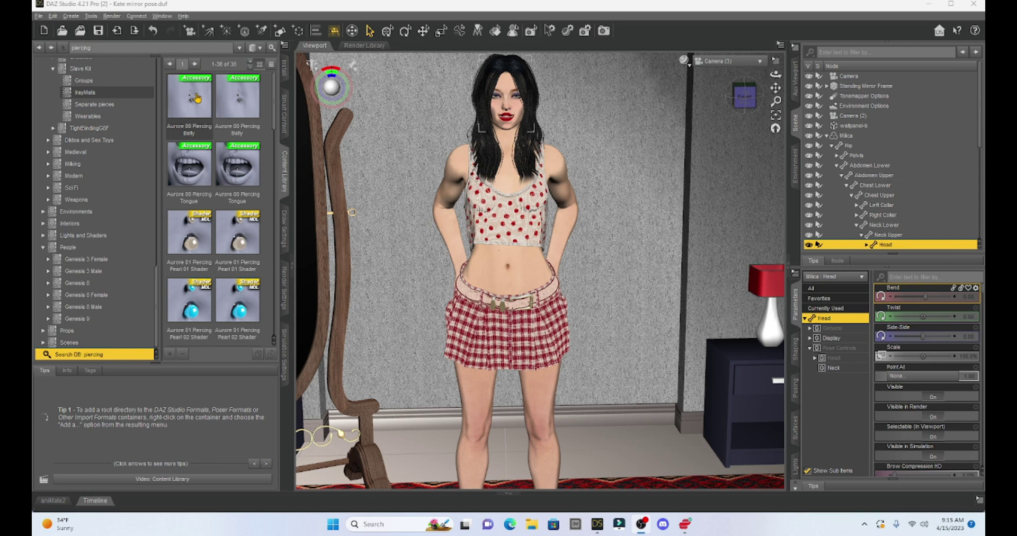
Add a Torus primitive: major diameter 1, minor diameter 10, 100 segments and sides
left_click_drag(195, 98, 699, 241)
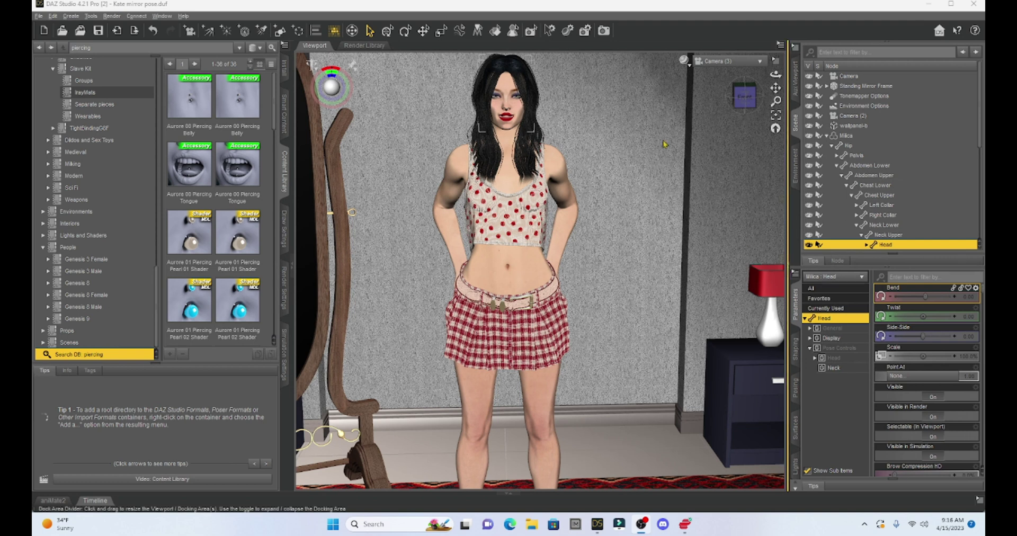
left_click(279, 32)
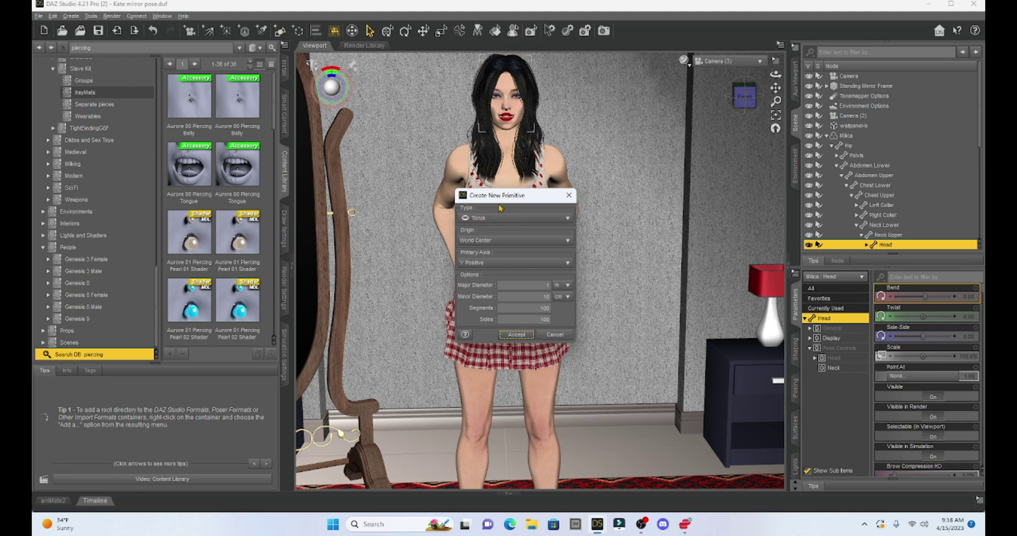
left_click(498, 225)
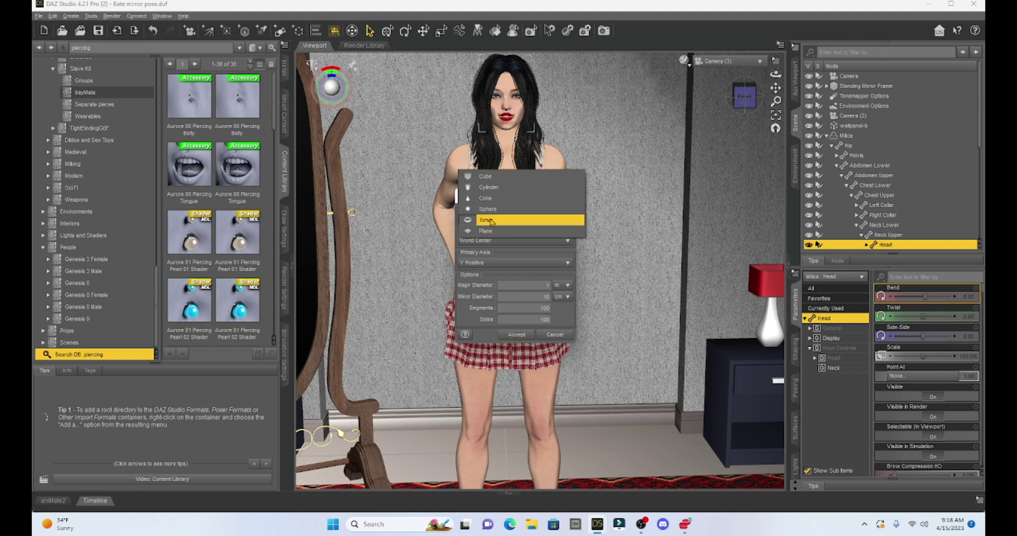
left_click(492, 221)
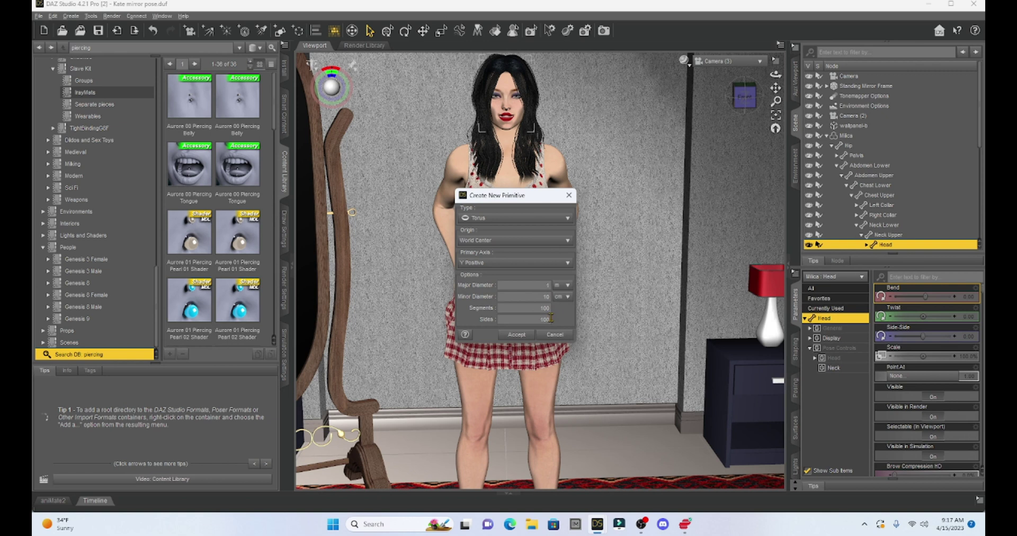
left_click(517, 335)
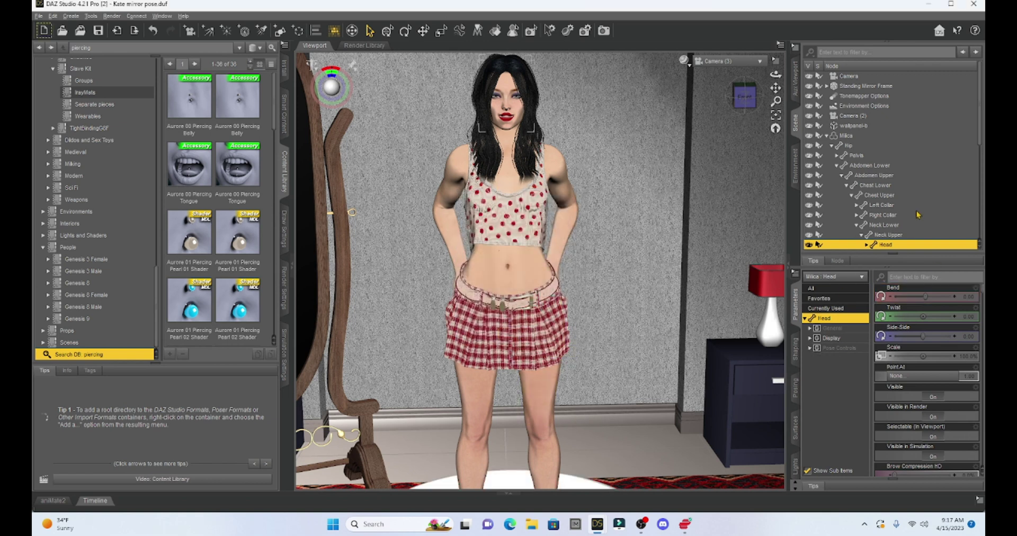
scroll(915, 216, "down", 10)
Raise, tilt and shrink the Torus to 1.1% scale so it sits at the lower lip
left_click(845, 245)
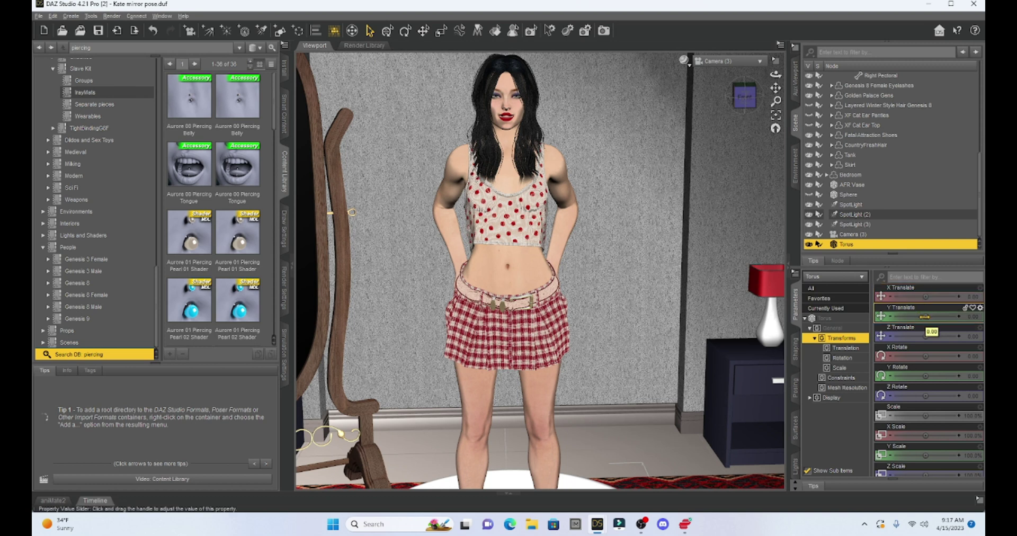
left_click_drag(926, 316, 943, 316)
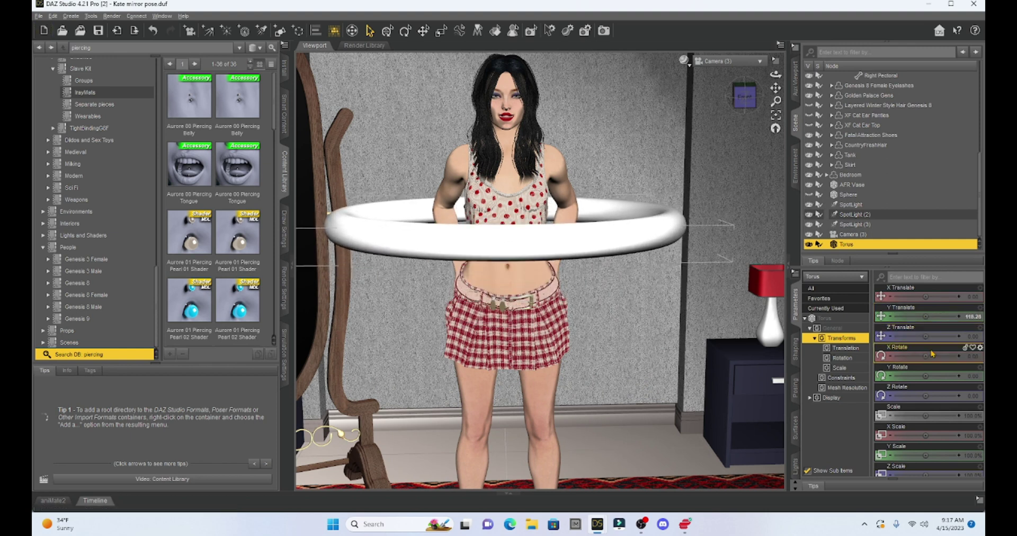
mouse_move(932, 354)
left_mouse_down()
mouse_move(942, 354)
mouse_move(932, 337)
left_mouse_up()
left_click_drag(925, 416, 903, 416)
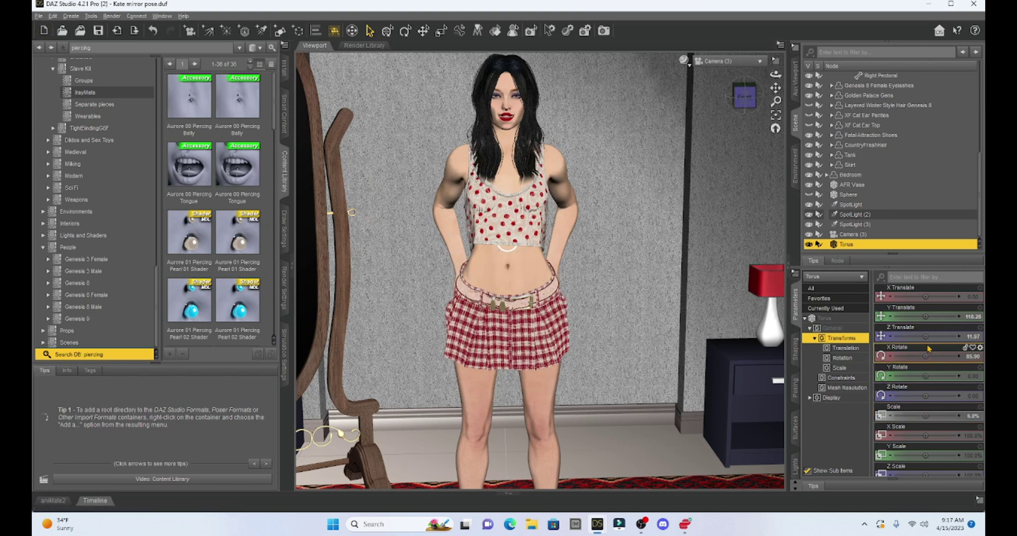
left_click_drag(930, 327, 973, 316)
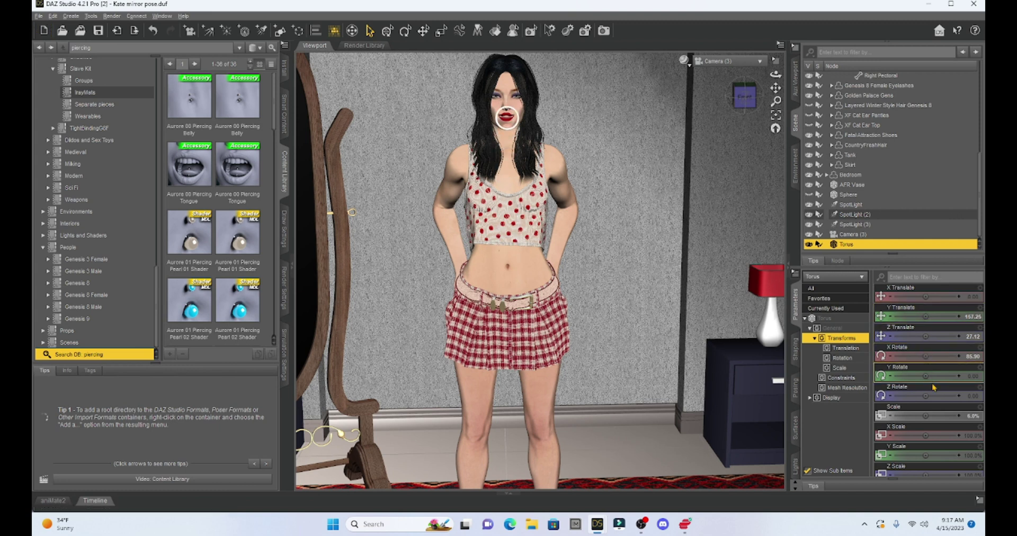
left_click_drag(926, 415, 905, 416)
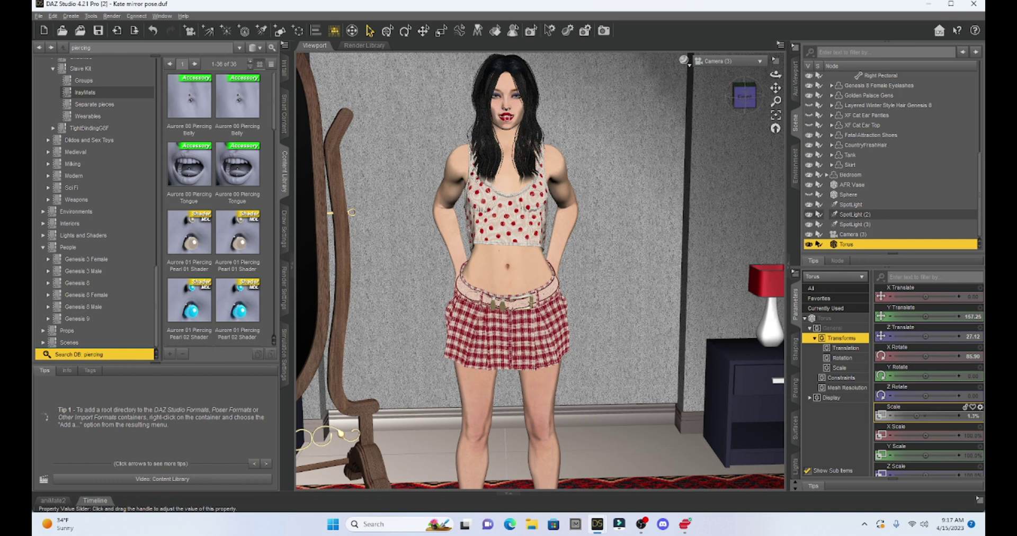
scroll(652, 132, "up", 5)
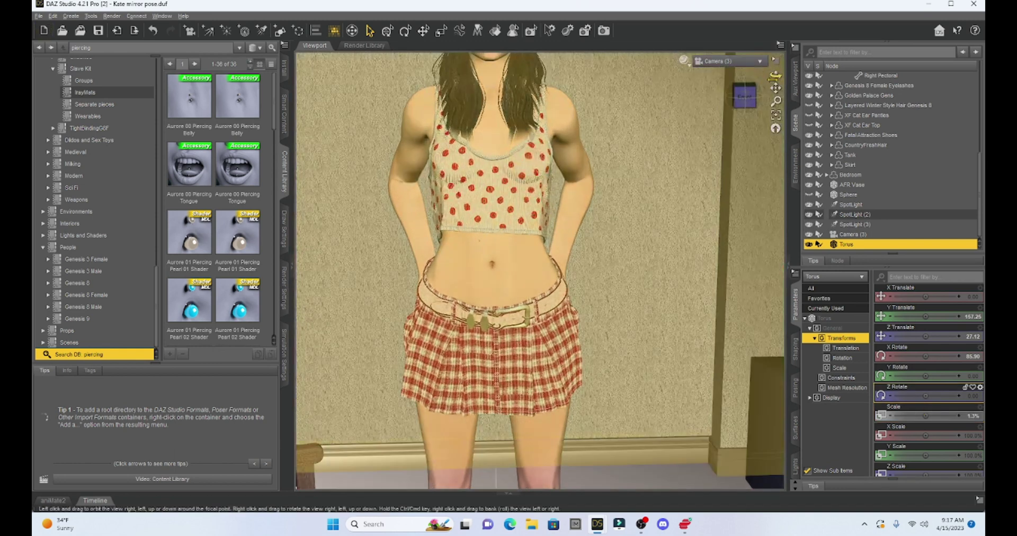
Frame the face and move the ring up onto the nose, shrinking it slightly
left_click_drag(775, 88, 803, 279)
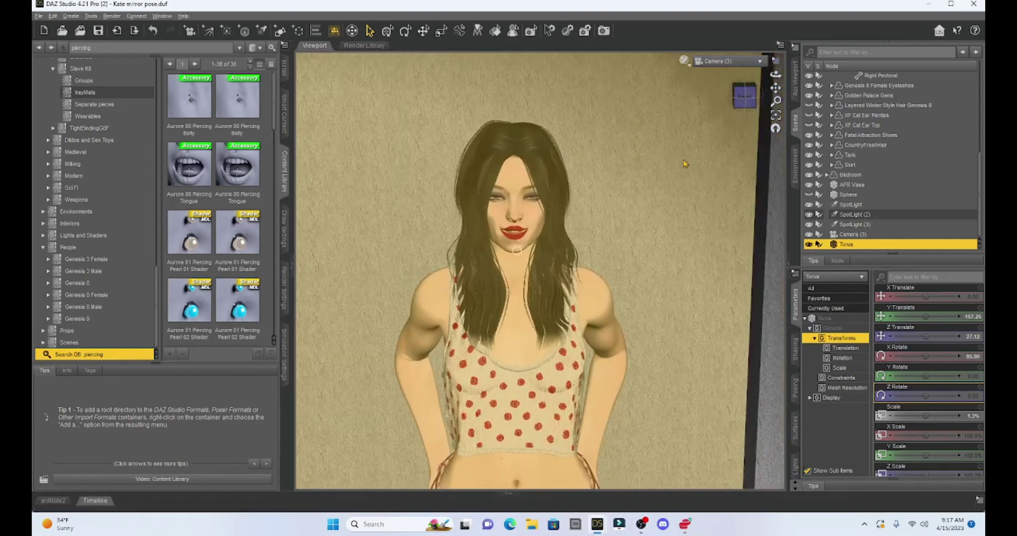
scroll(684, 158, "up", 10)
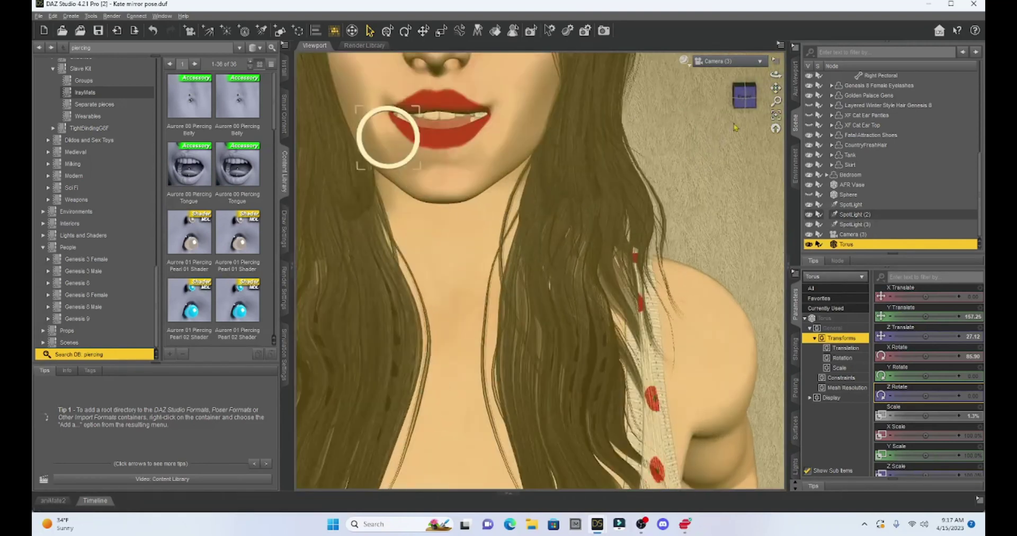
mouse_move(775, 87)
left_mouse_down()
mouse_move(775, 75)
mouse_move(775, 88)
left_mouse_up()
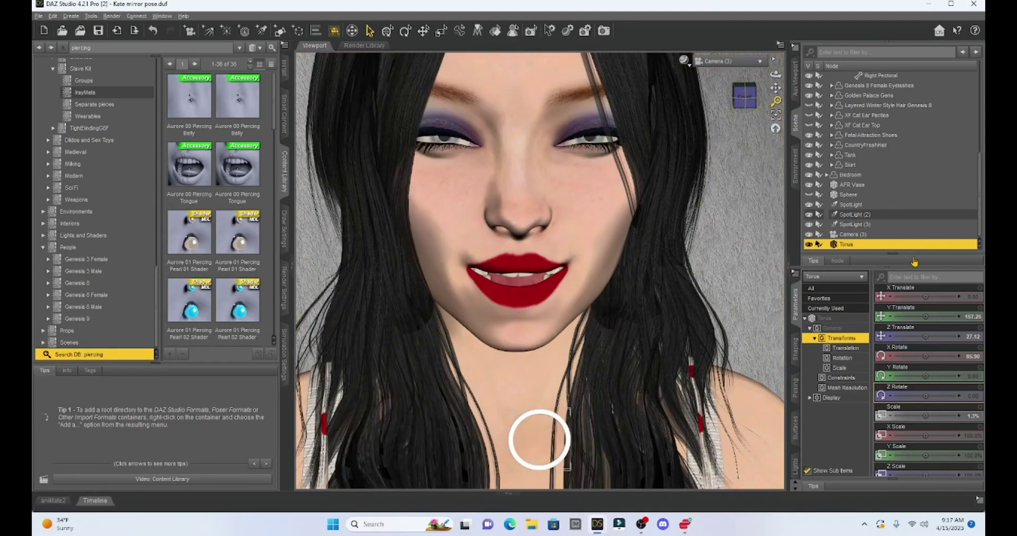
left_click_drag(927, 316, 917, 337)
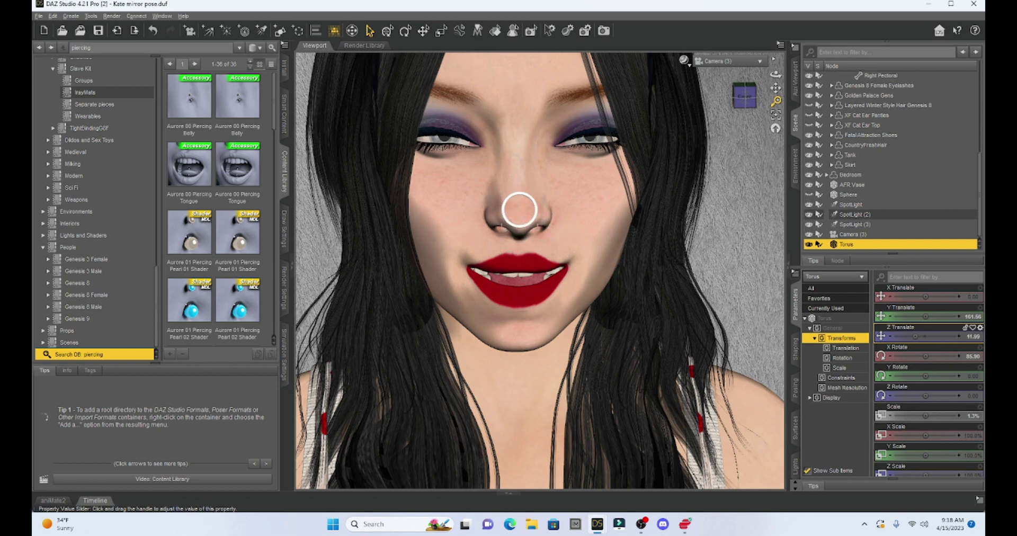
left_click_drag(934, 417, 928, 417)
Nudge the ring sideways into the nostril (Z Translate 10.34) and check it from the side
left_click_drag(776, 74, 742, 66)
left_click_drag(925, 337, 925, 336)
left_click_drag(925, 296, 927, 297)
mouse_move(925, 337)
left_mouse_down()
mouse_move(924, 317)
mouse_move(925, 337)
left_mouse_up()
left_click_drag(925, 297, 927, 297)
left_click(746, 104)
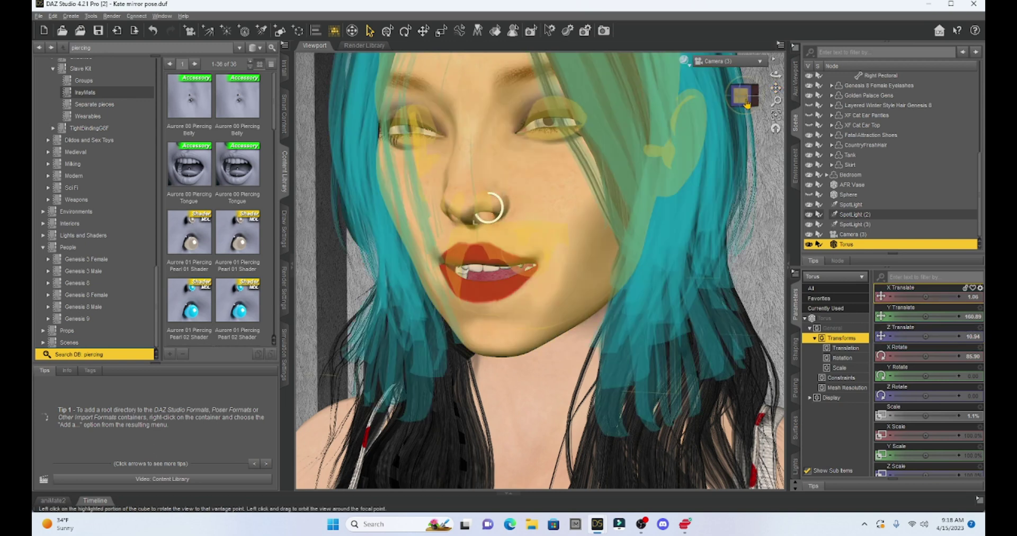
left_click_drag(775, 88, 979, 125)
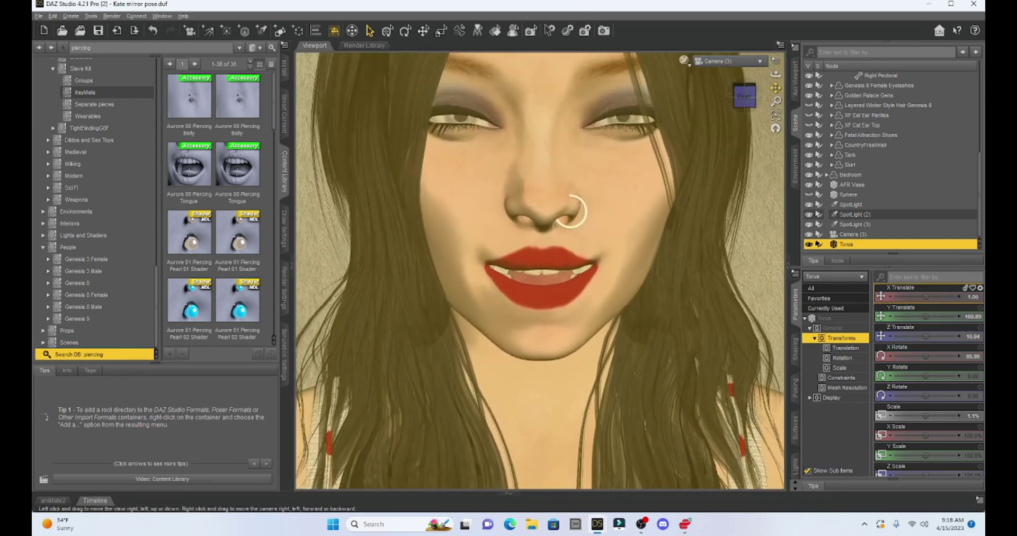
left_click_drag(745, 99, 709, 80)
left_click_drag(776, 87, 490, 26)
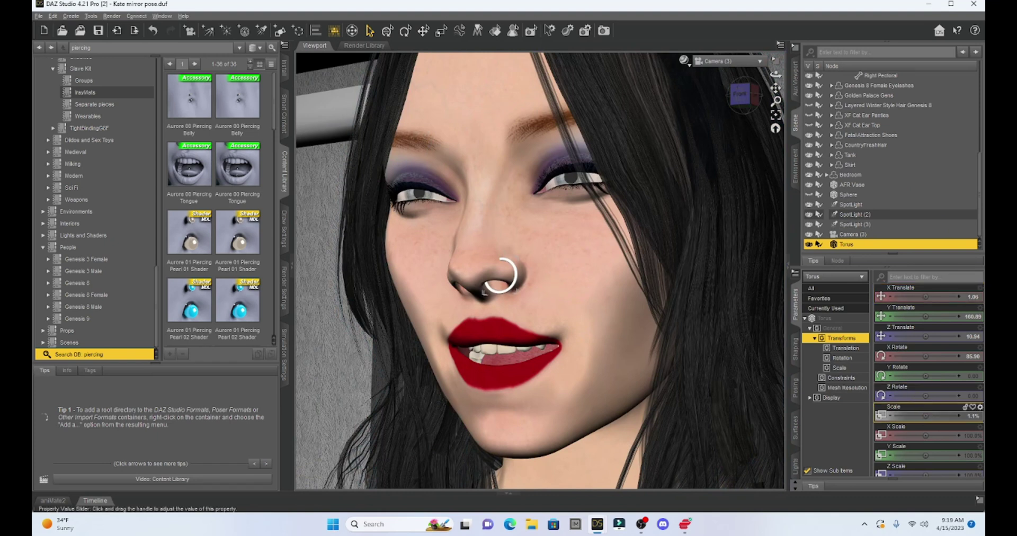
Scale the nose ring down to 0.76% and orbit around the face to check the fit
left_click_drag(925, 416, 925, 415)
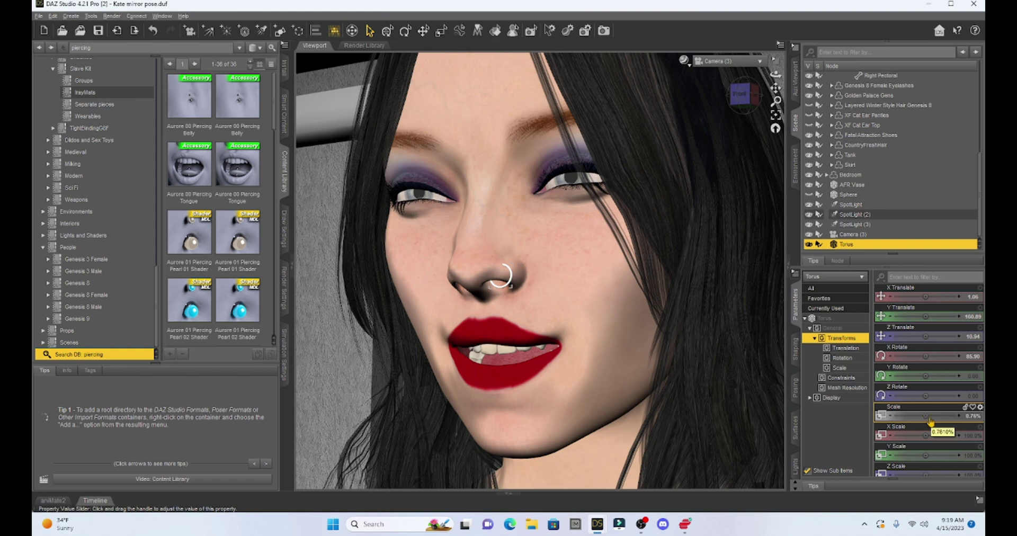
left_click_drag(775, 89, 778, 59)
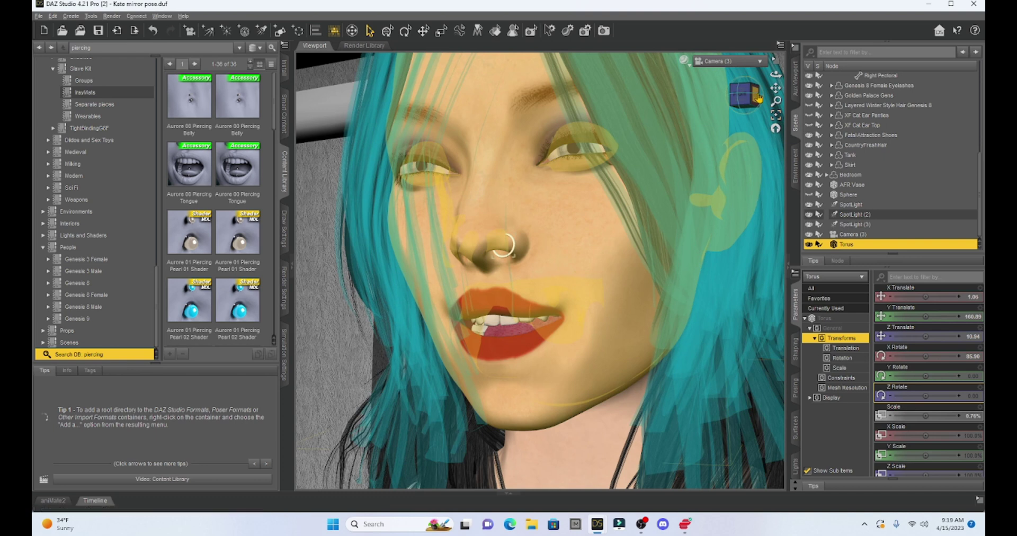
left_click_drag(750, 94, 717, 143)
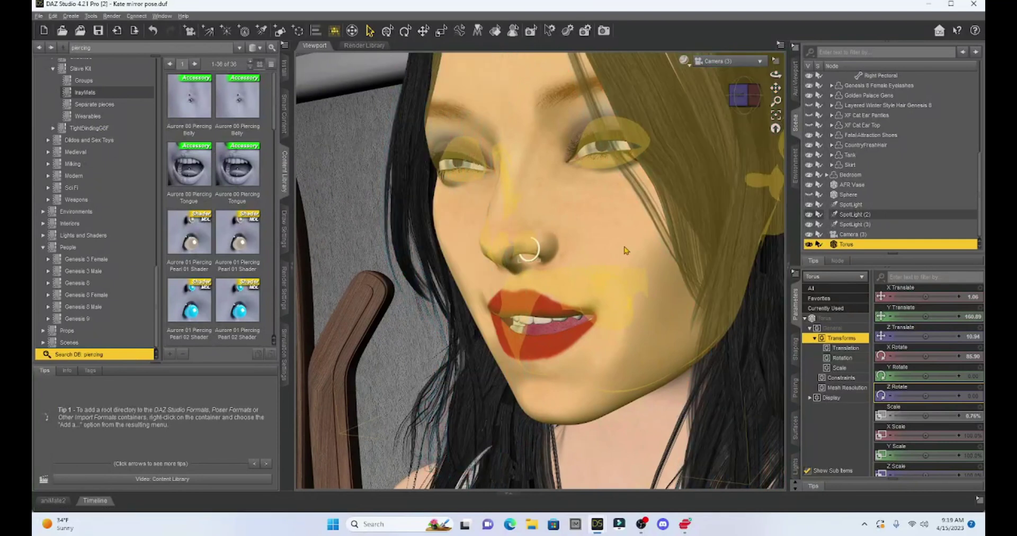
scroll(626, 250, "up", 3)
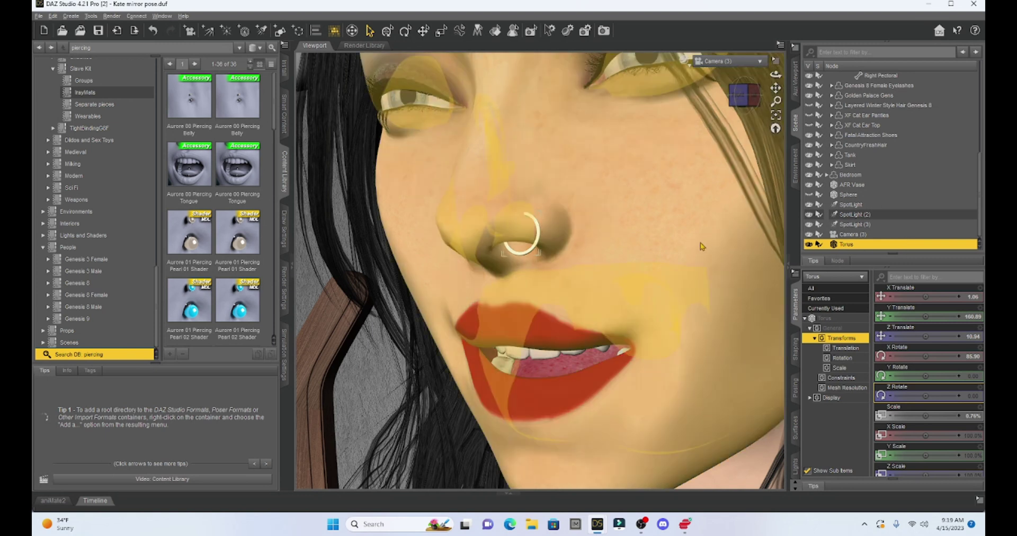
scroll(699, 247, "up", 1)
scroll(698, 247, "down", 1)
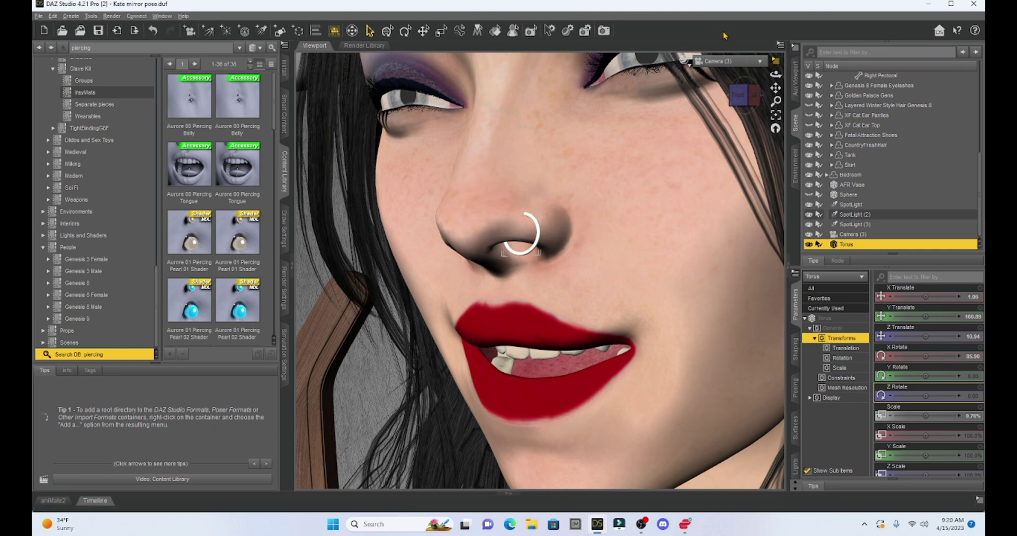
Switch the viewport to Wire Shaded, activate the Geometry Editor, and select Milica
left_click(687, 60)
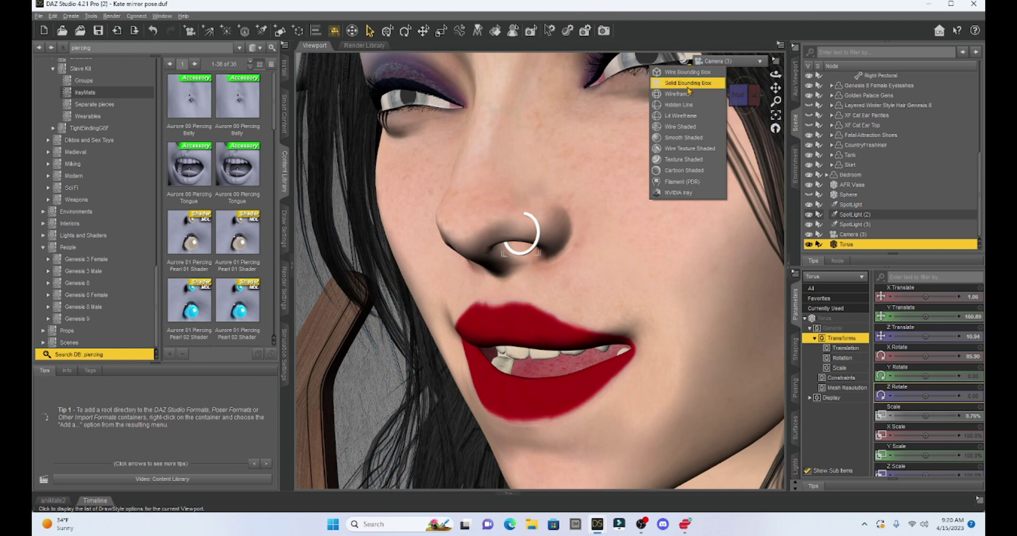
left_click(680, 128)
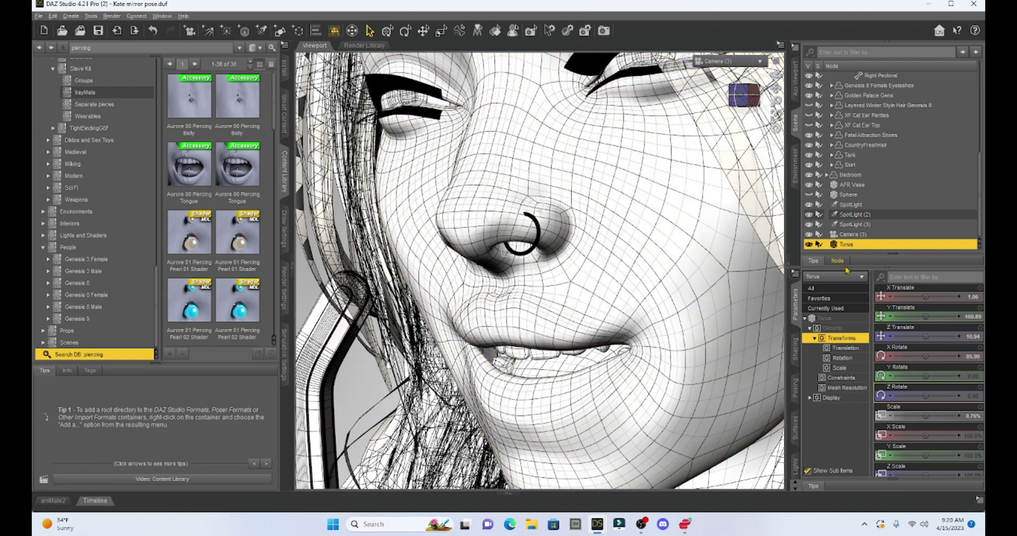
left_click(91, 16)
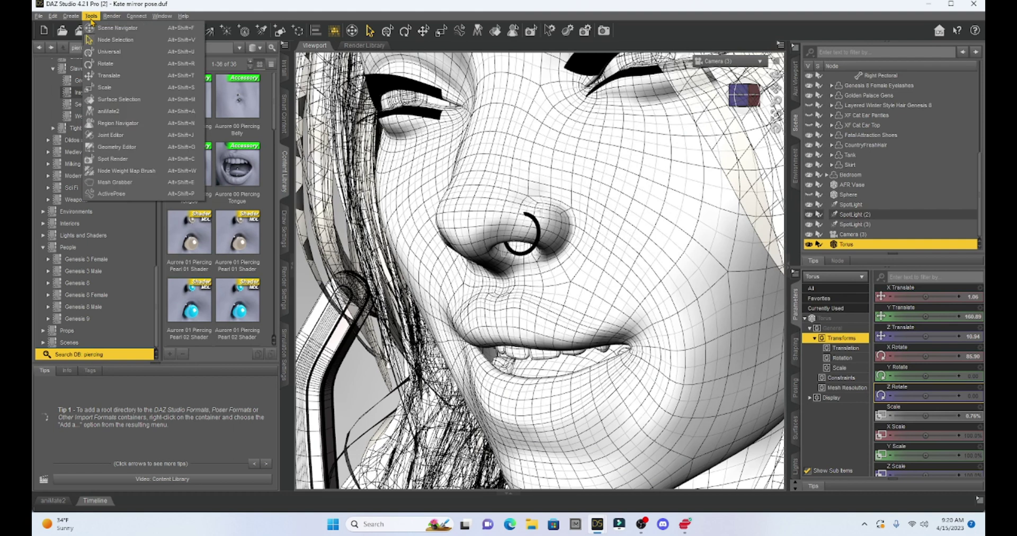
left_click(117, 148)
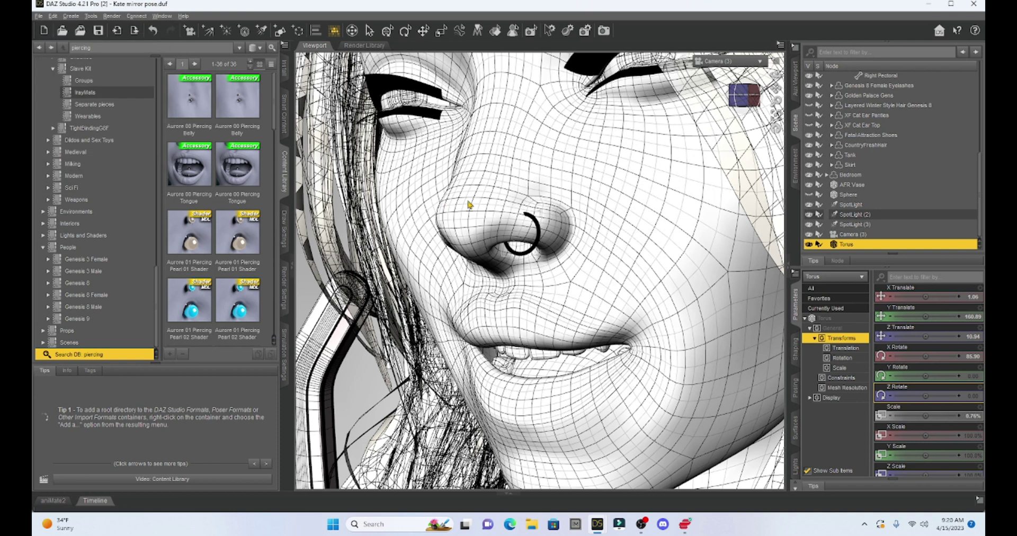
scroll(888, 168, "up", 5)
scroll(888, 168, "up", 2)
left_click(842, 116)
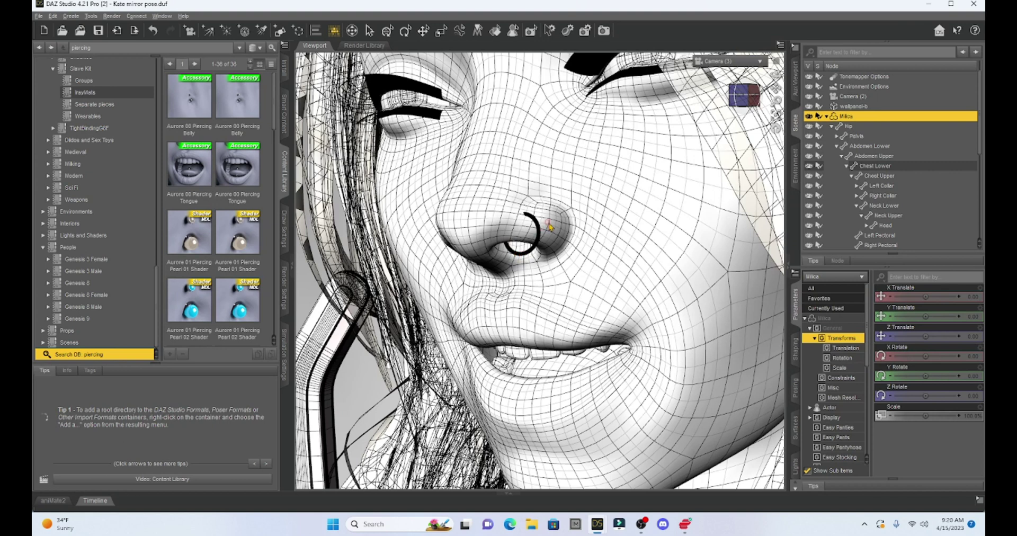
Zoom and pan the wire-shaded view to centre the nose ring
scroll(547, 227, "down", 3)
scroll(547, 226, "up", 6)
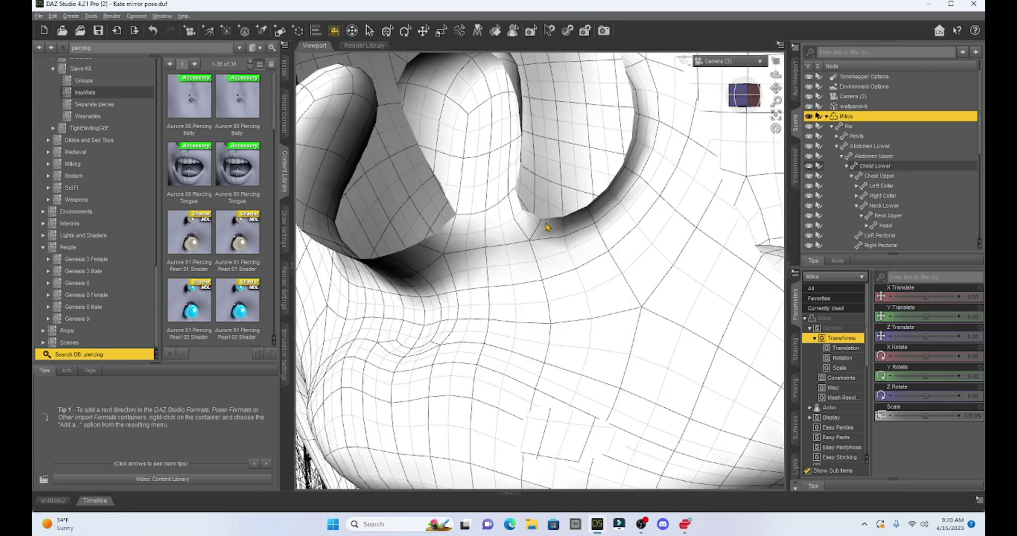
scroll(547, 227, "down", 5)
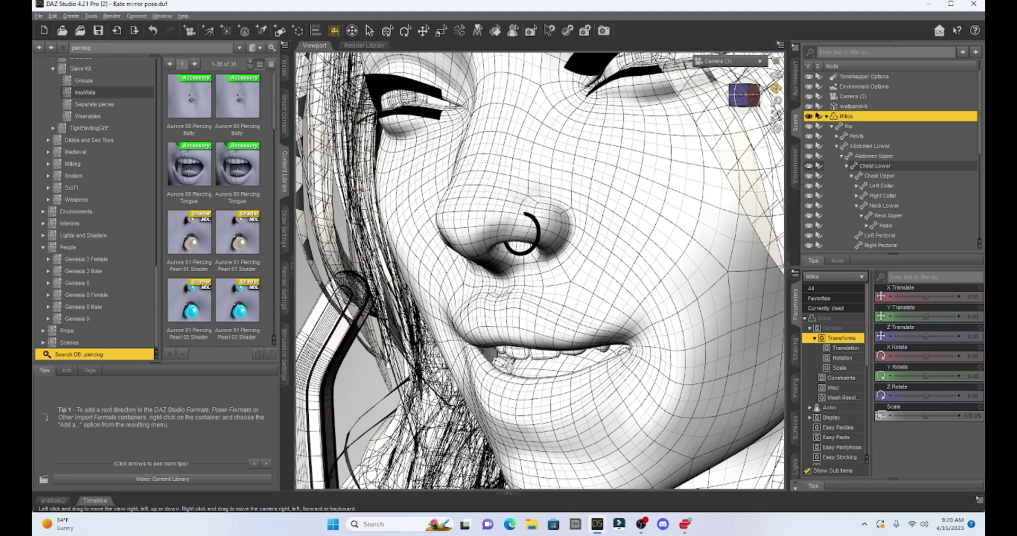
left_click_drag(775, 87, 783, 93)
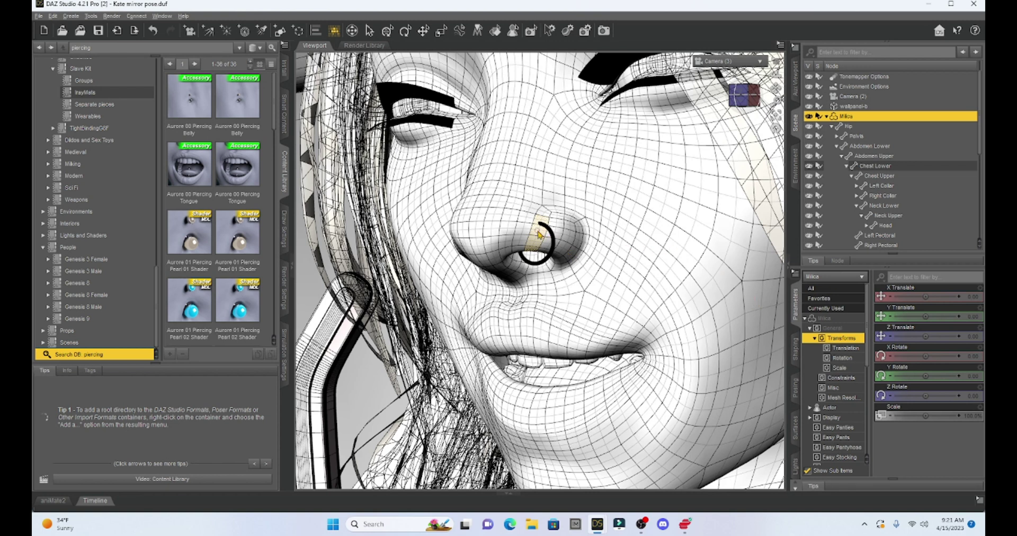
Create a rigid follow node from the selected nose faces and name it 'nose piercing'
right_click(629, 217)
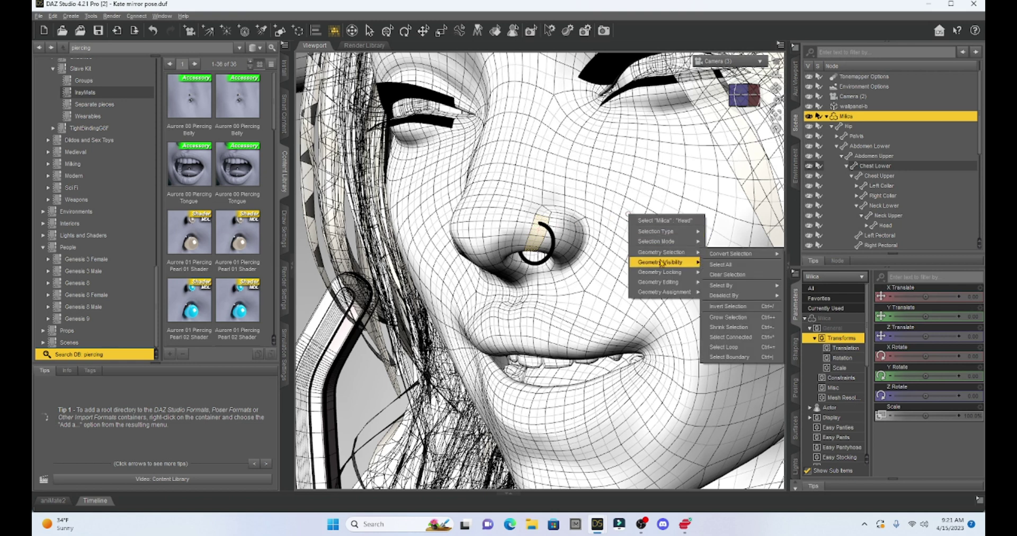
mouse_move(656, 296)
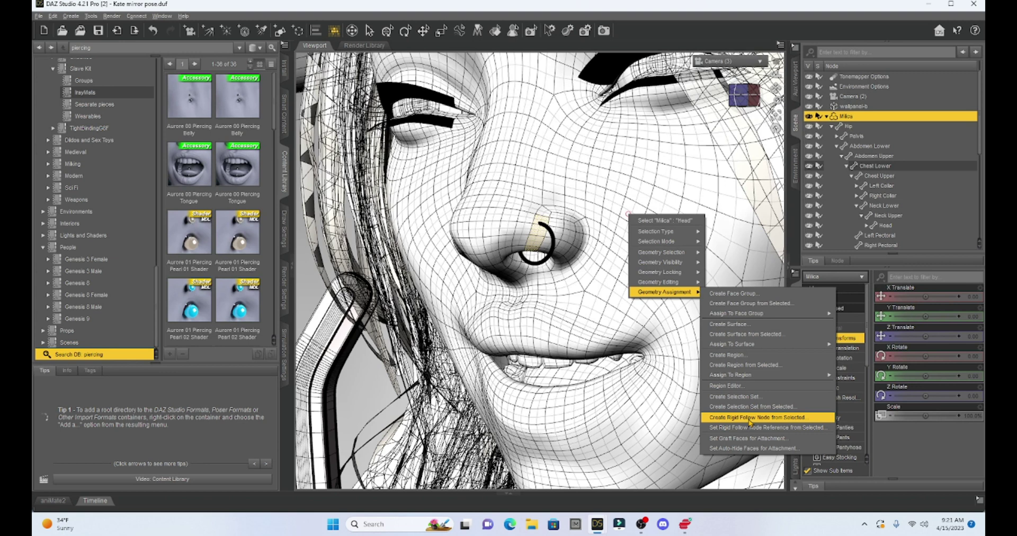
left_click(749, 418)
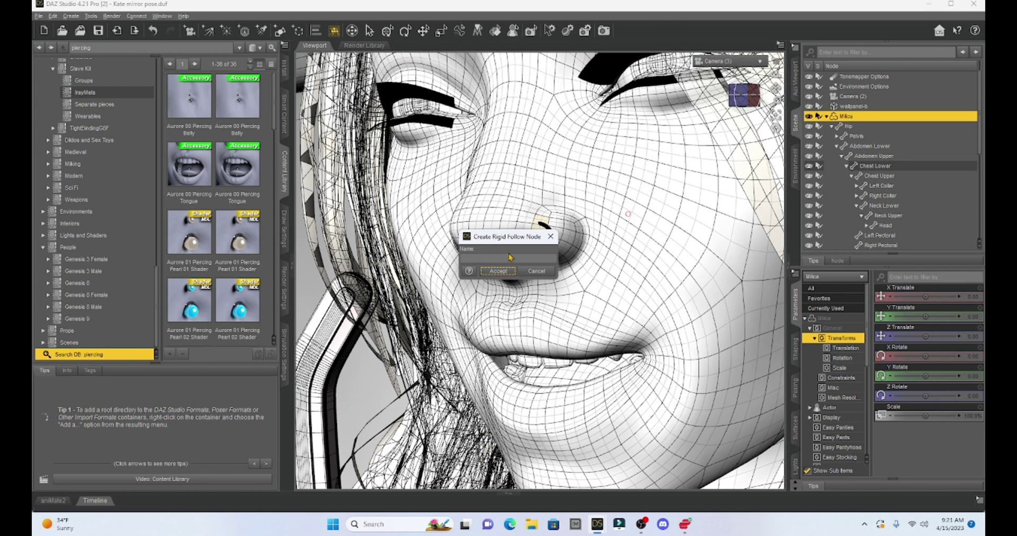
left_click(510, 257)
type("nose piercing")
Confirm the 'nose piercing' node, then drag Torus onto it in the Scene pane
left_click(506, 271)
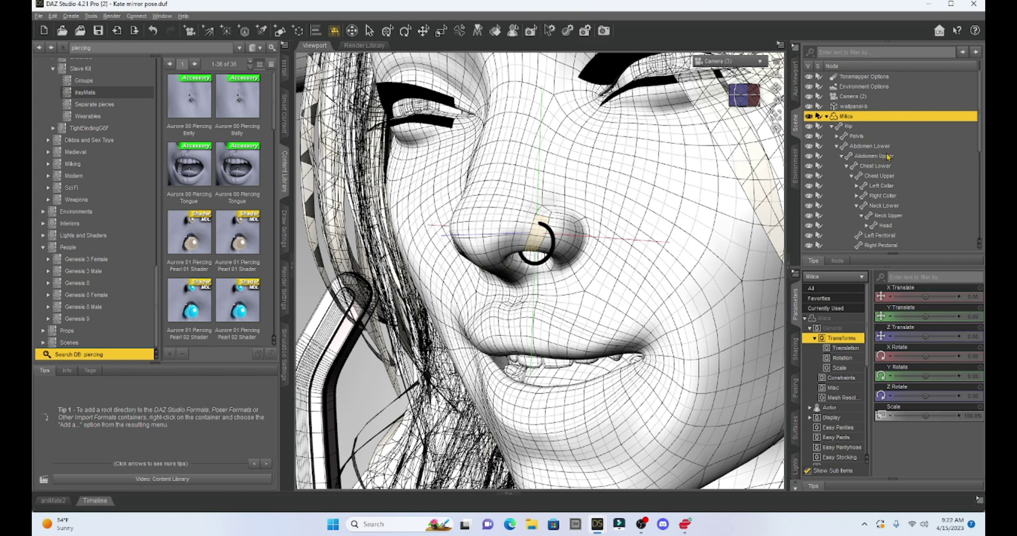
scroll(887, 159, "down", 4)
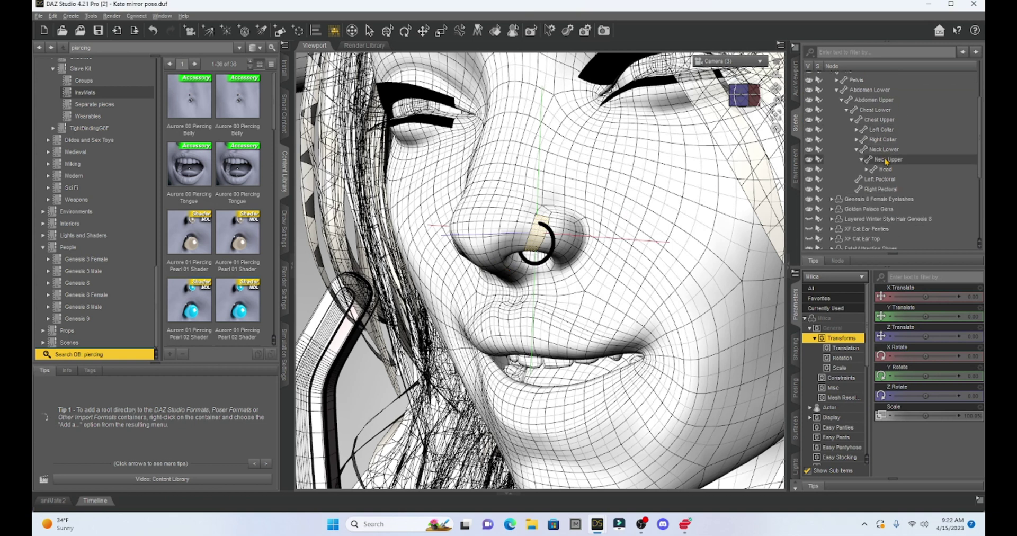
scroll(886, 161, "down", 3)
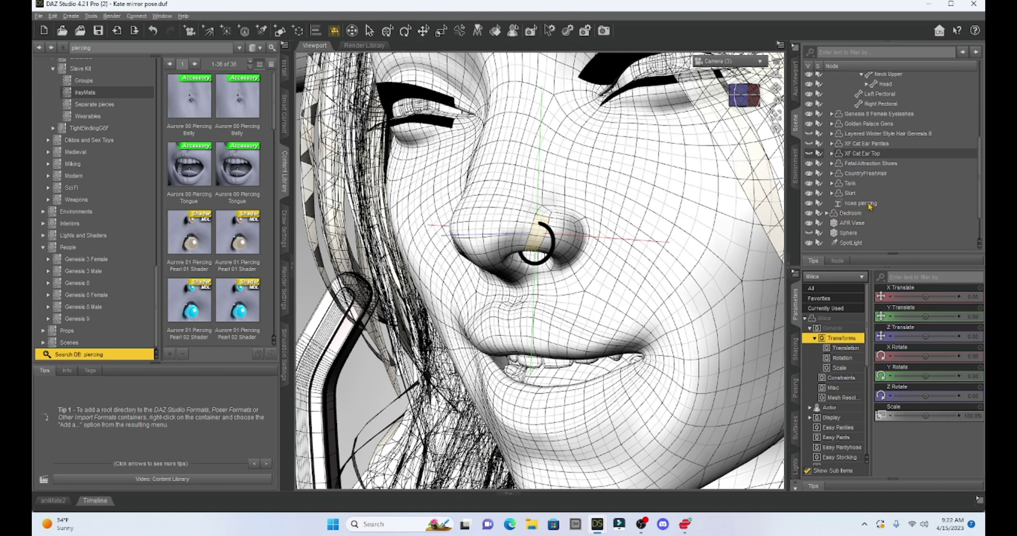
scroll(869, 206, "down", 2)
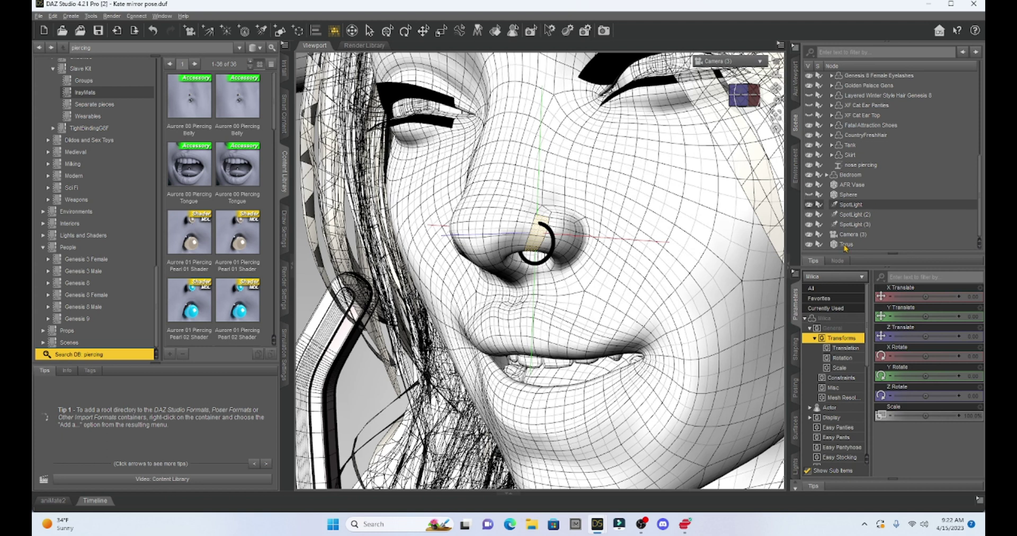
left_click_drag(845, 244, 893, 171)
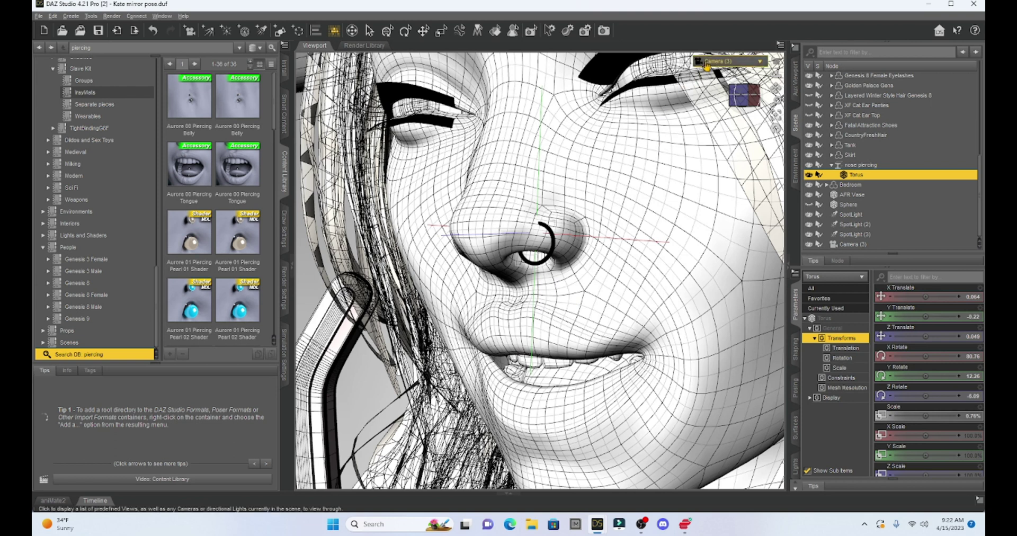
Switch the viewport DrawStyle to Texture Shaded
left_click(691, 71)
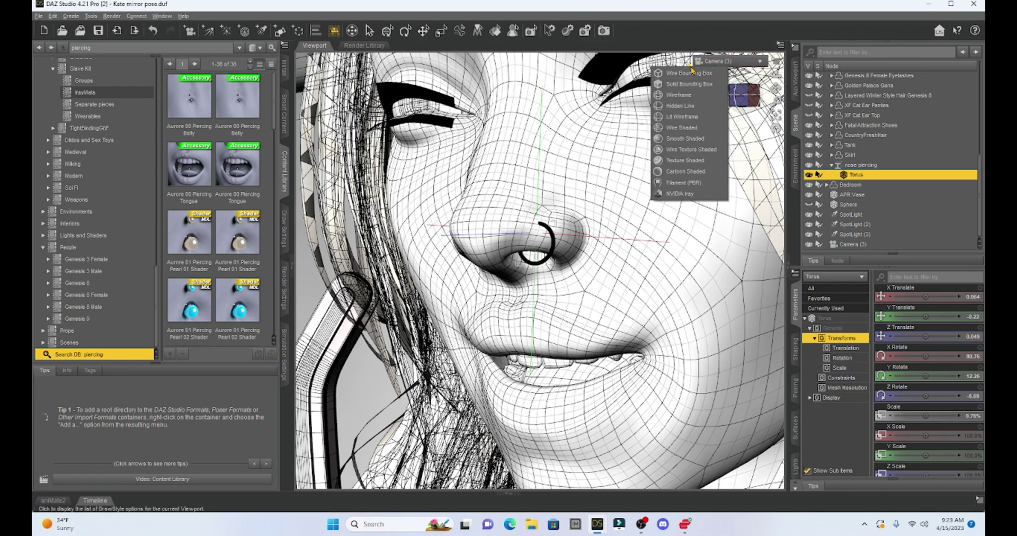
left_click(683, 161)
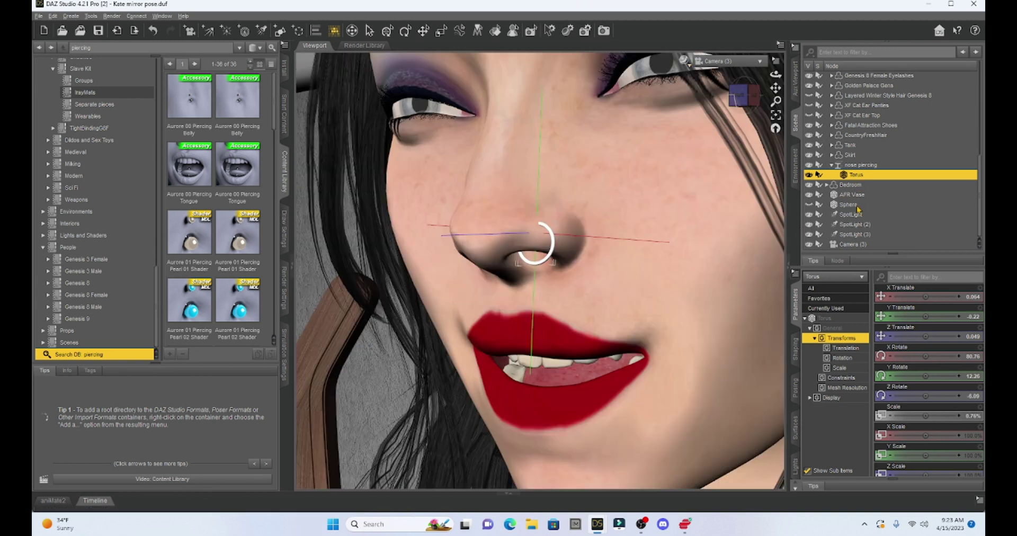
Select the Torus Default surface in Surfaces and show its Base properties
left_click(796, 431)
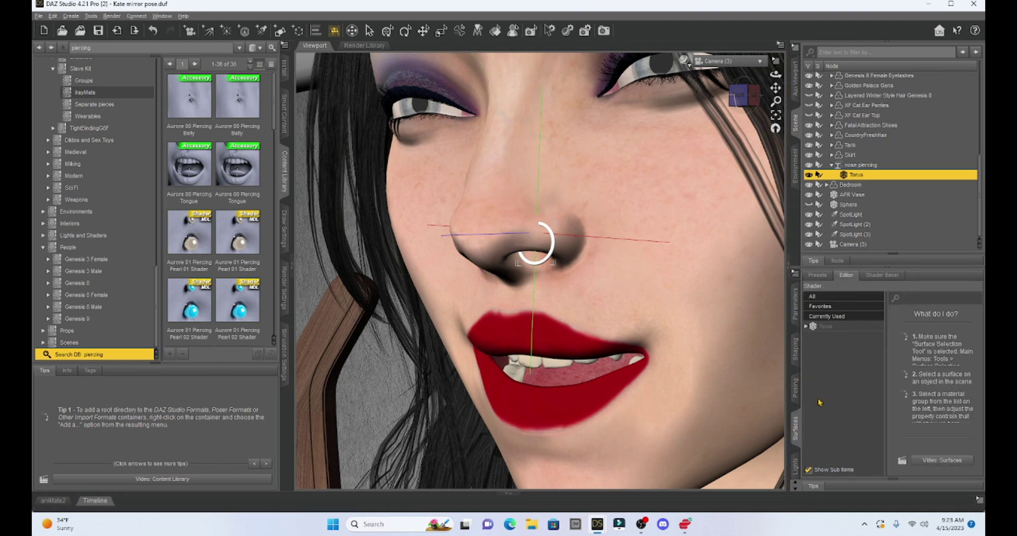
left_click(806, 326)
left_click(811, 337)
left_click(832, 358)
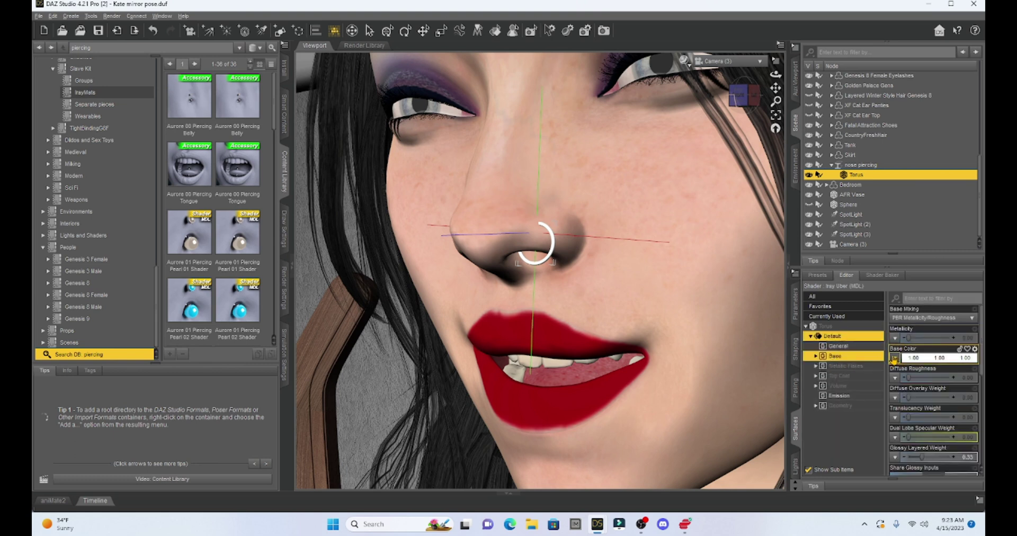
Load silver.jpg from disk as the Base Color texture
left_click(894, 360)
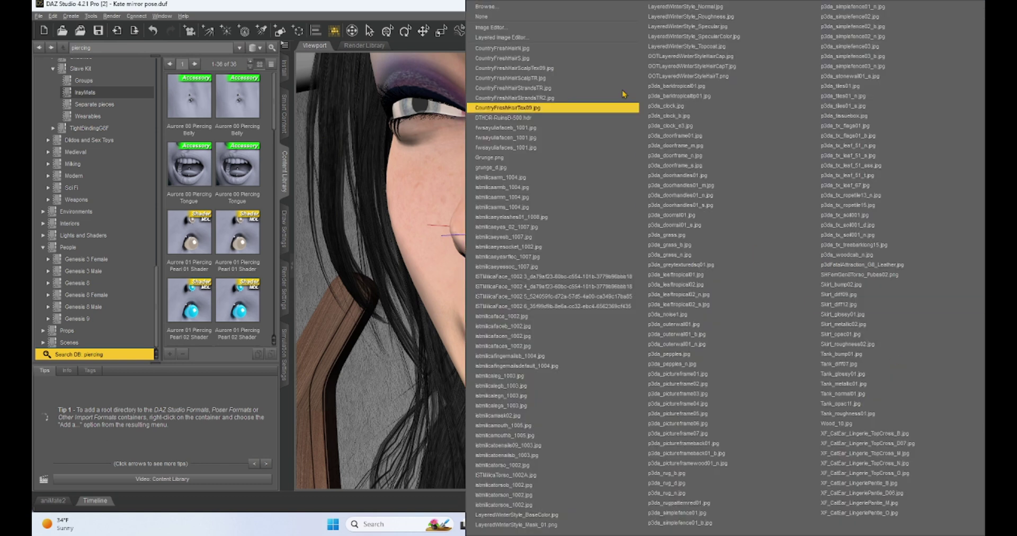
left_click(568, 11)
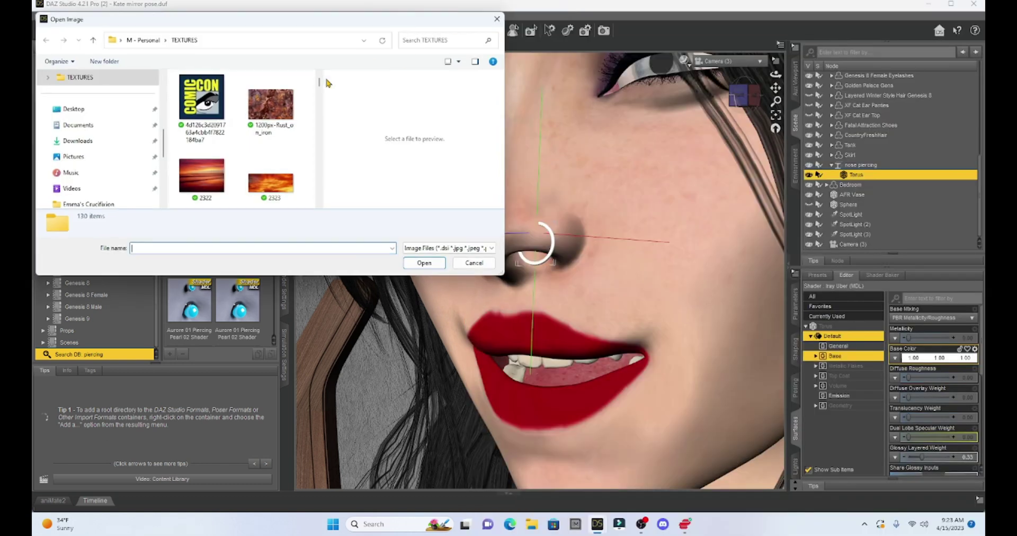
scroll(262, 136, "down", 10)
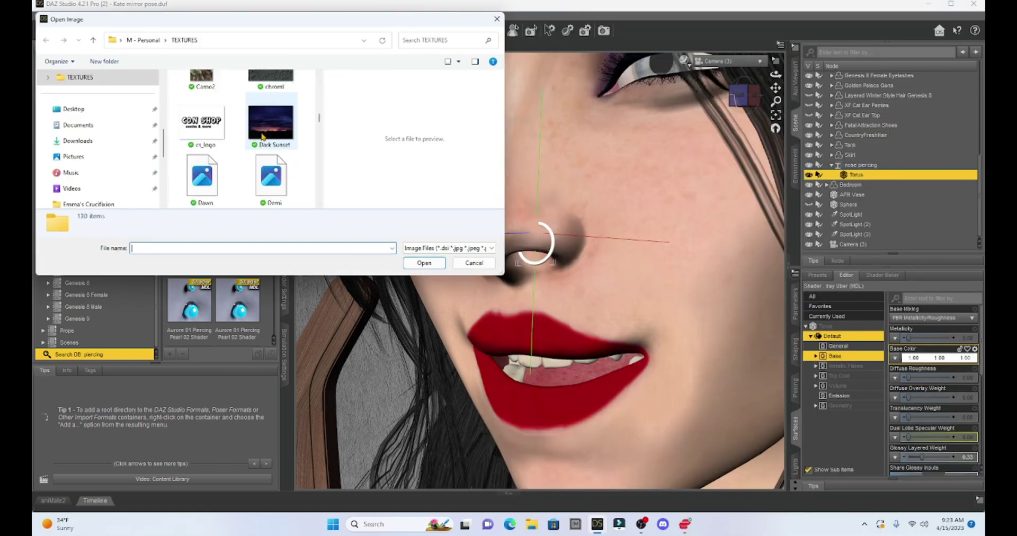
scroll(261, 137, "down", 10)
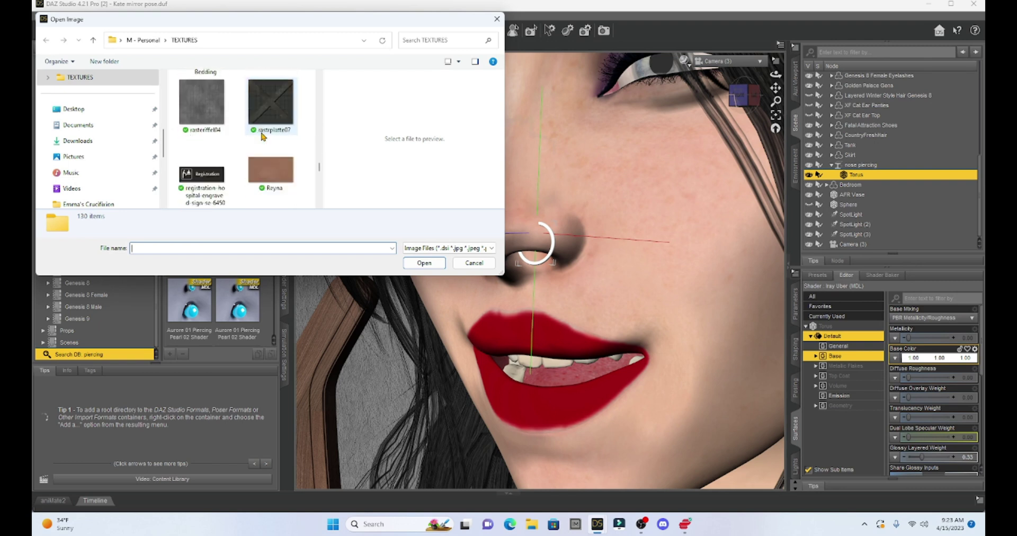
scroll(263, 136, "down", 2)
scroll(262, 137, "down", 2)
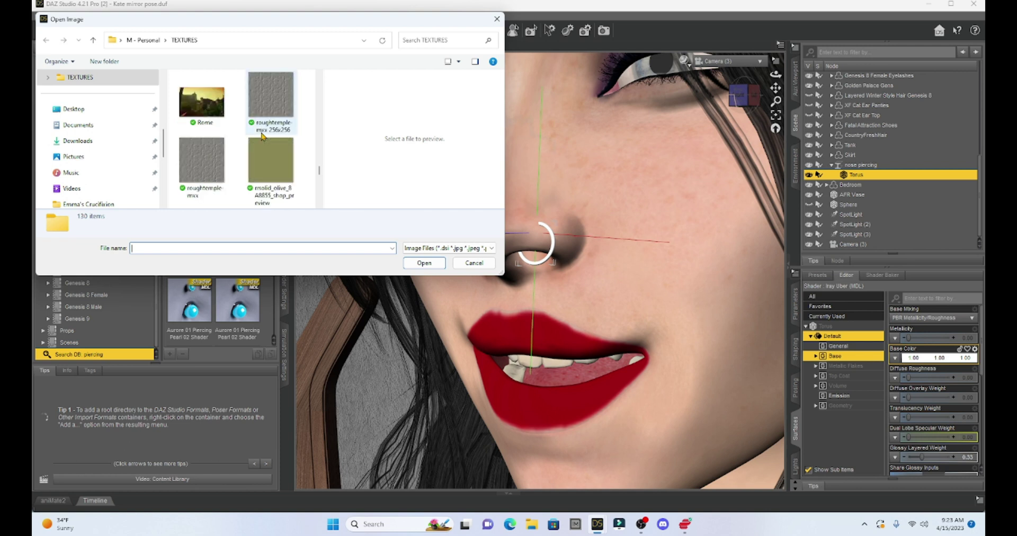
scroll(263, 136, "down", 6)
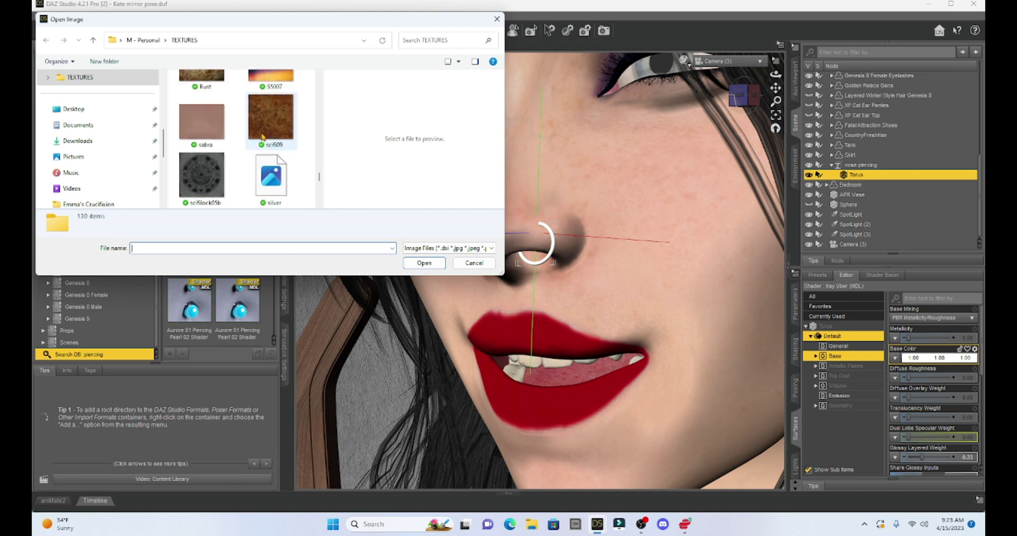
scroll(263, 137, "down", 2)
double_click(273, 111)
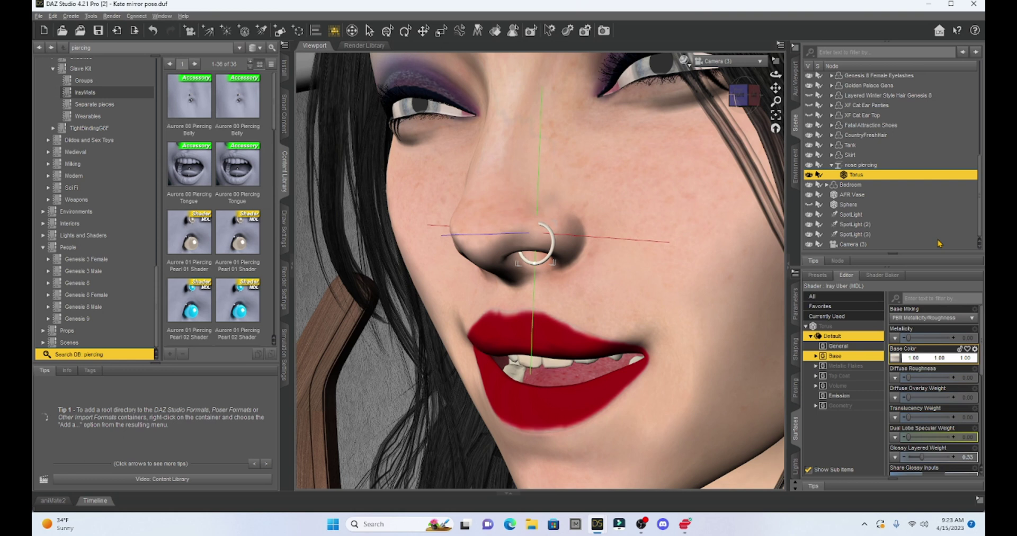
Frame the face head-on and select the figure's head with the Node Selection tool
scroll(678, 249, "down", 5)
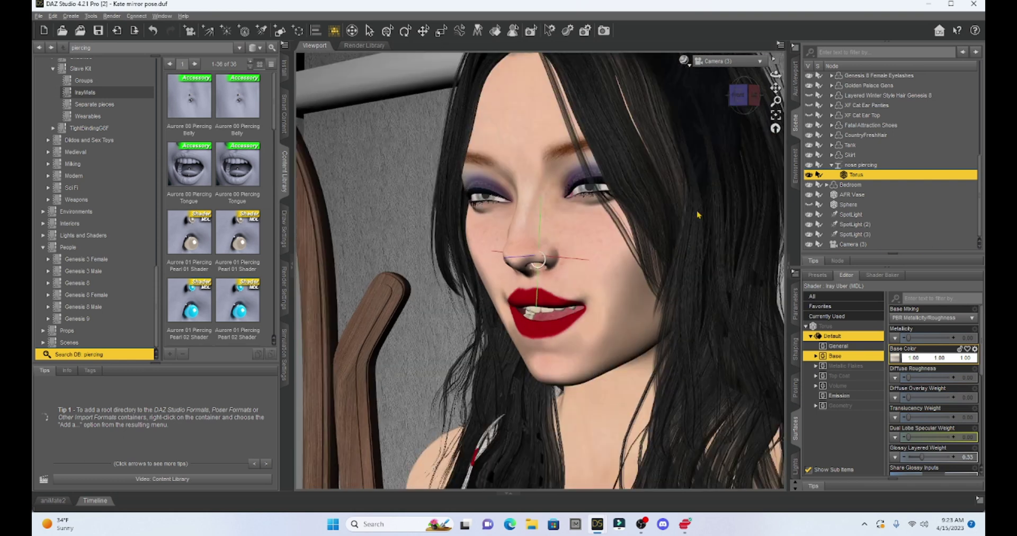
left_click_drag(742, 96, 982, 114)
left_click_drag(775, 88, 775, 88)
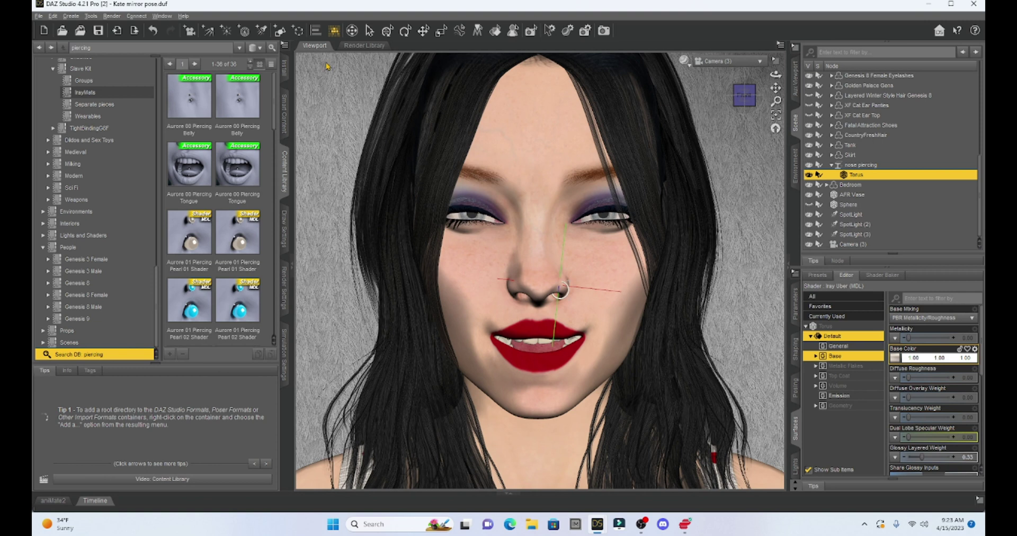
left_click(369, 30)
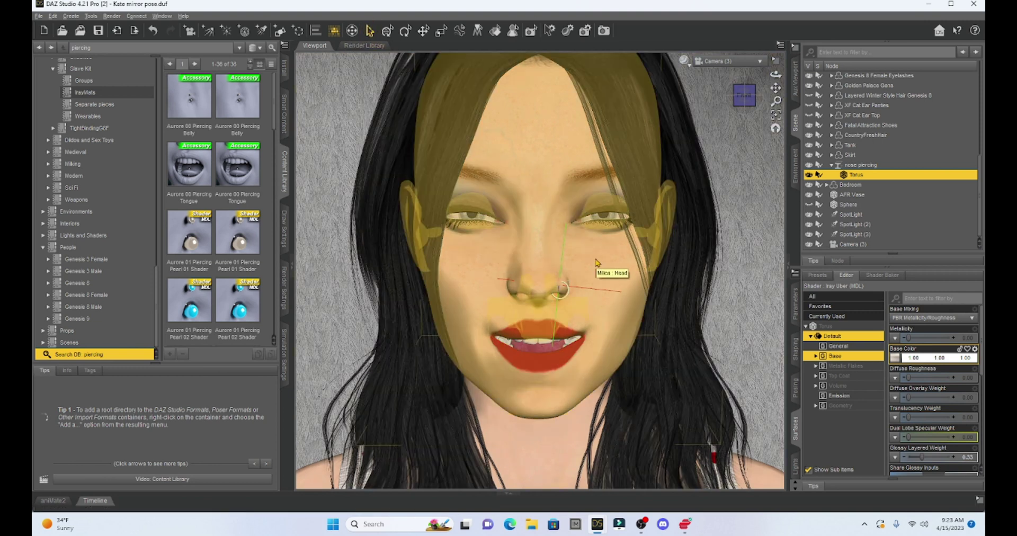
left_click(597, 263)
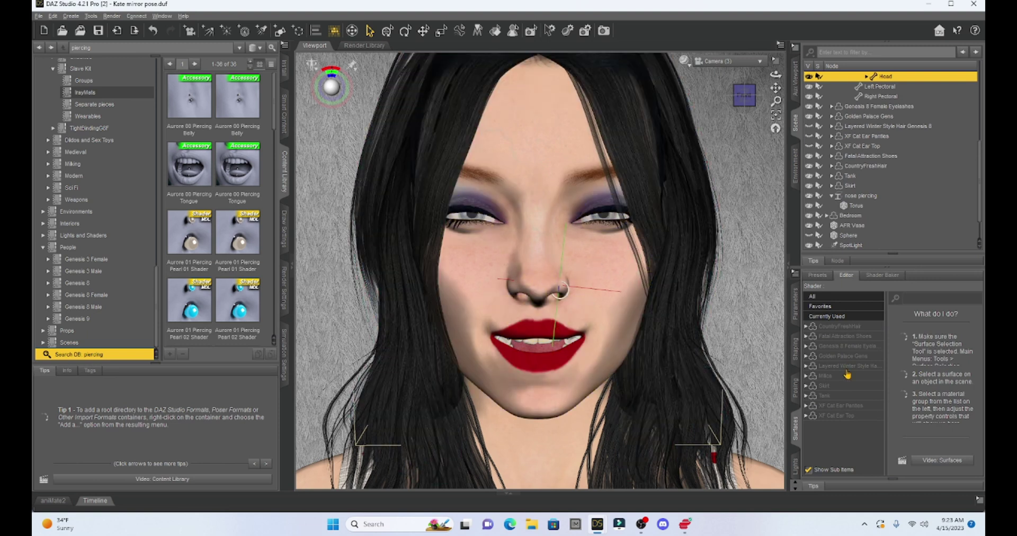
Open the head's Pose Controls and turn the Gayl Smile 04 expression fully on
left_click(796, 317)
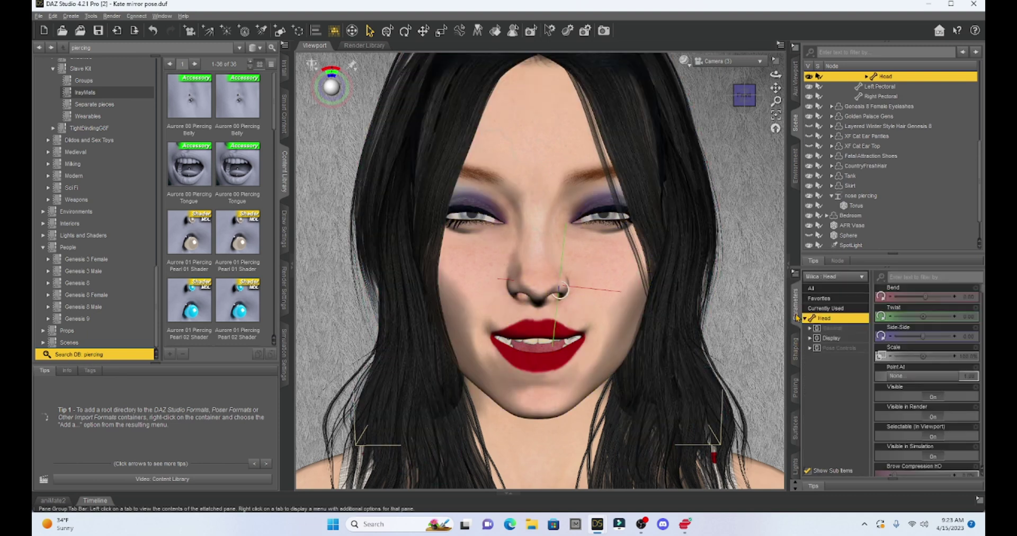
left_click(833, 349)
scroll(926, 393, "down", 5)
scroll(926, 393, "down", 15)
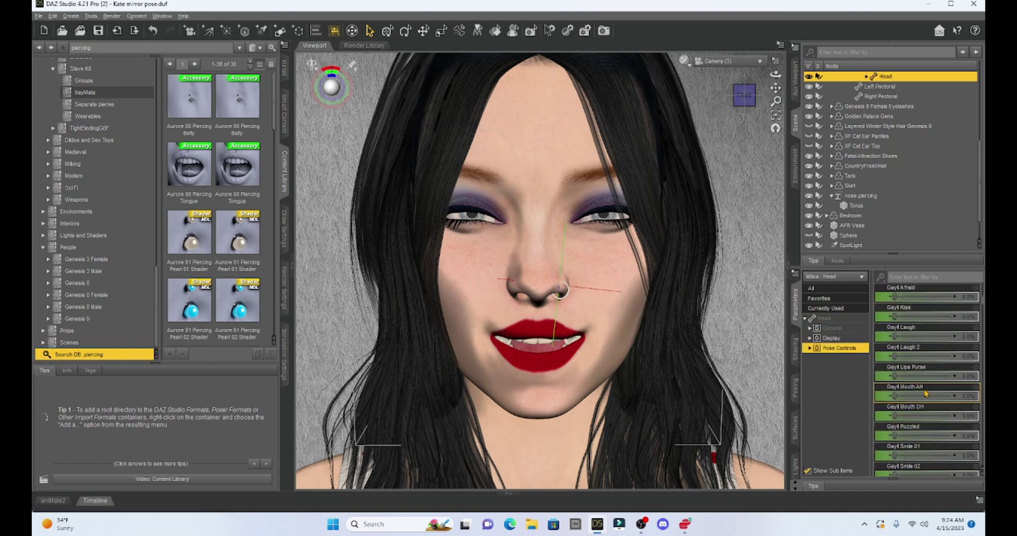
scroll(926, 393, "down", 3)
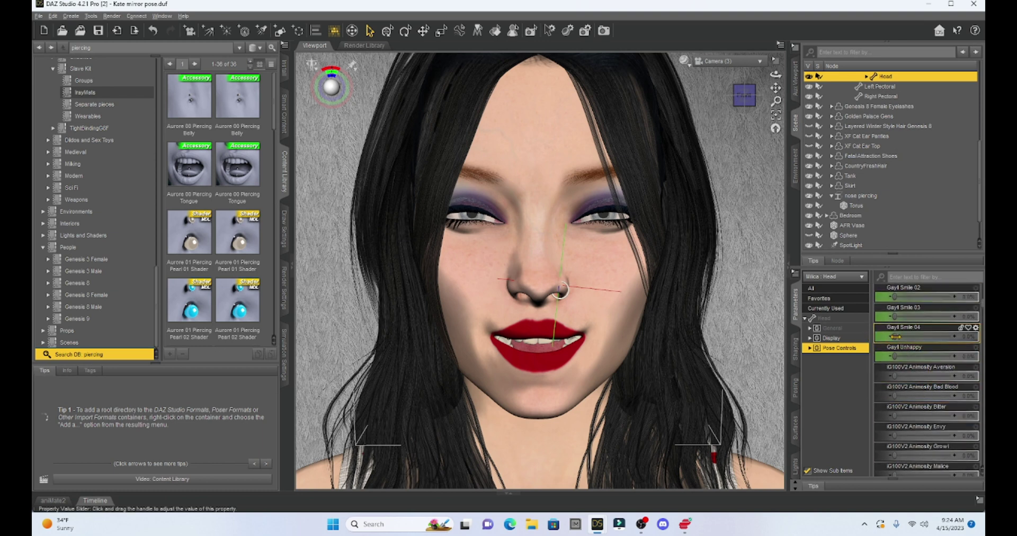
left_click_drag(907, 338, 835, 336)
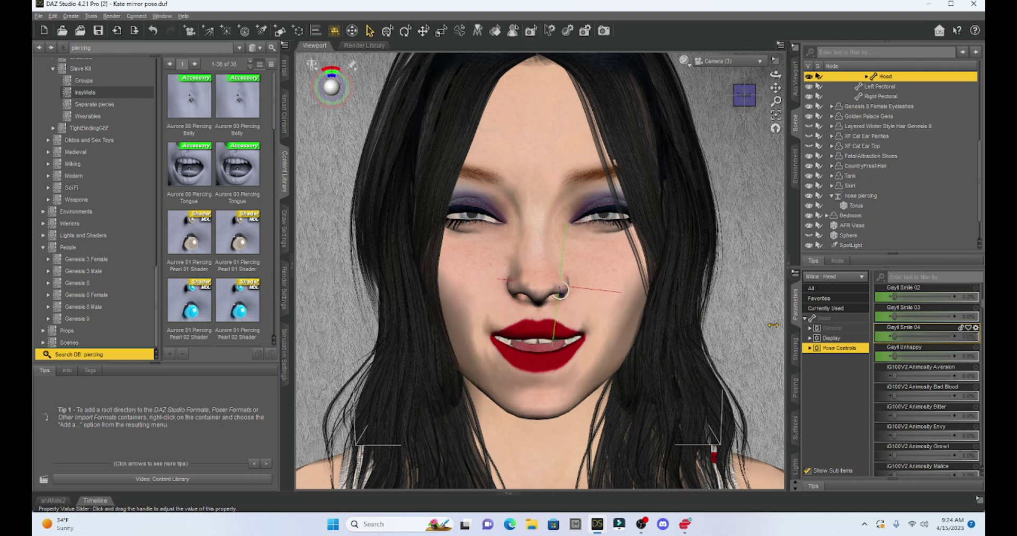
Try Fierce Attack, Happy Perky, Pleasure Solace (undone) and Seductive Hot expressions at full strength
scroll(941, 378, "down", 10)
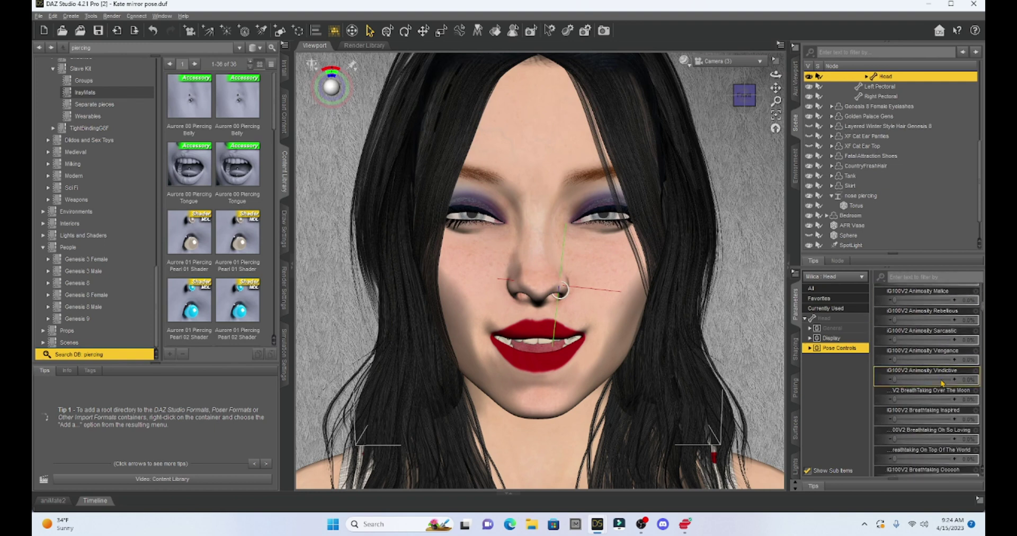
scroll(941, 385, "down", 1)
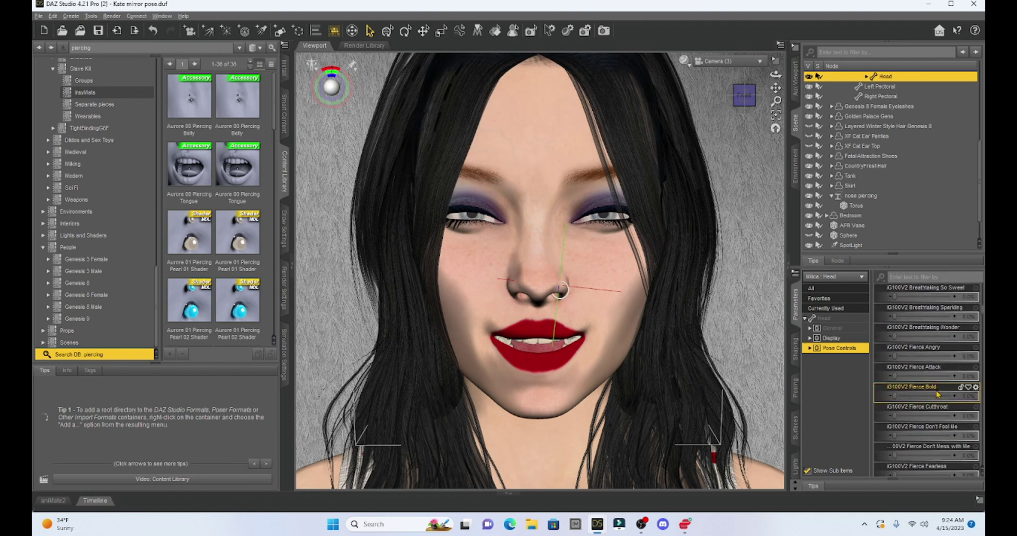
left_click_drag(895, 376, 980, 376)
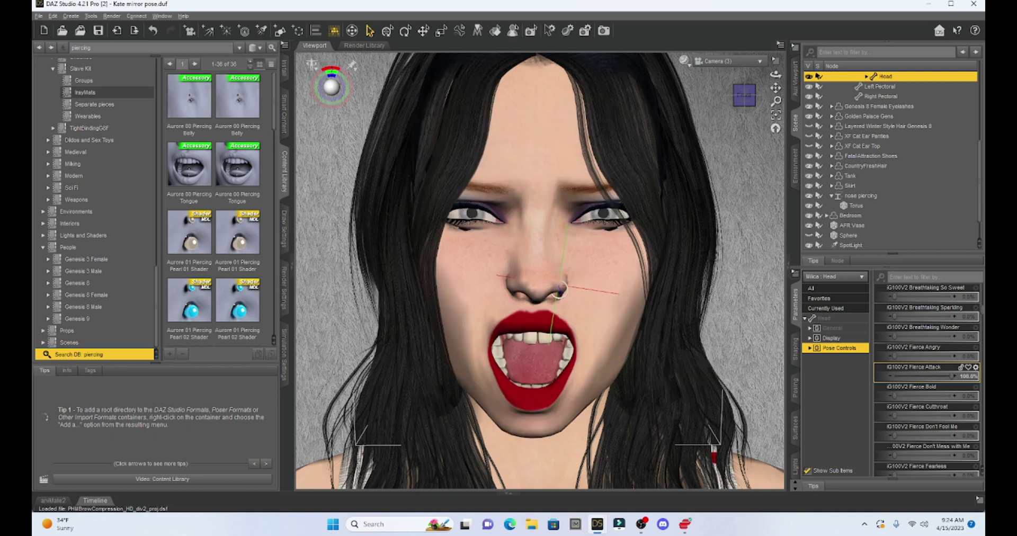
left_click_drag(953, 376, 891, 418)
scroll(918, 391, "down", 5)
scroll(919, 391, "down", 10)
left_click_drag(895, 342, 961, 343)
key("ctrl+z")
scroll(926, 381, "down", 5)
left_click_drag(895, 449, 784, 445)
Pan the viewport down from the face to the figure's chest
scroll(563, 292, "down", 5)
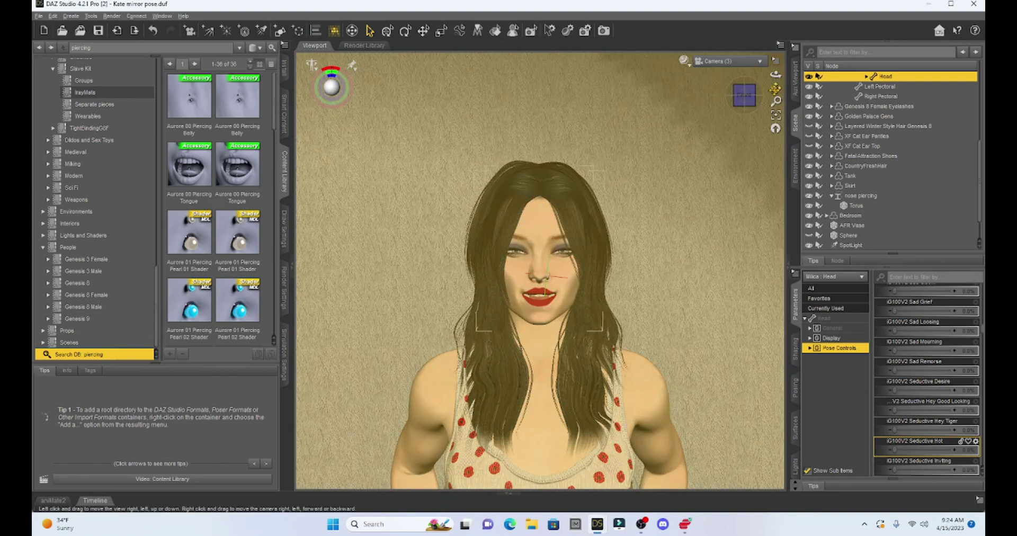
left_click_drag(775, 89, 771, 26)
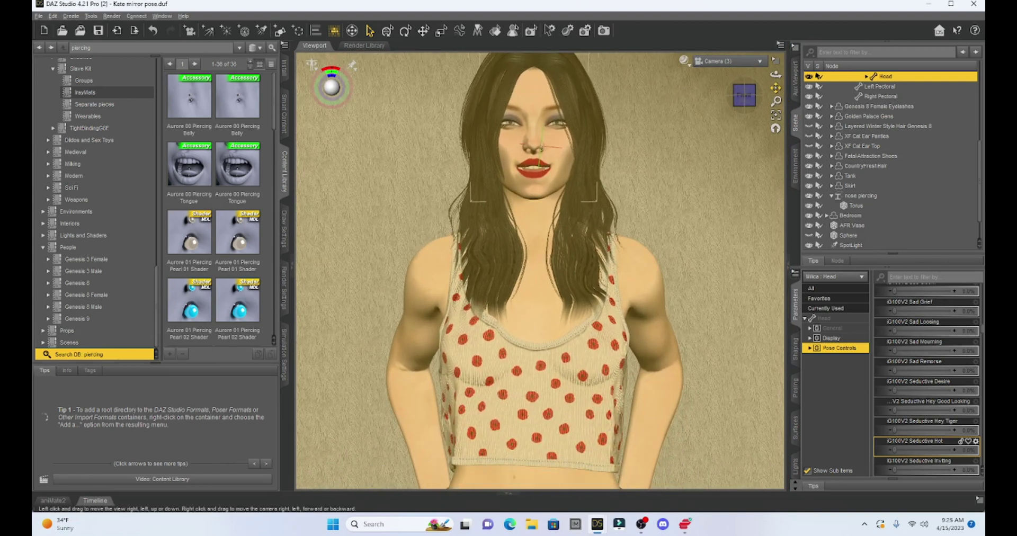
left_click_drag(775, 88, 774, 51)
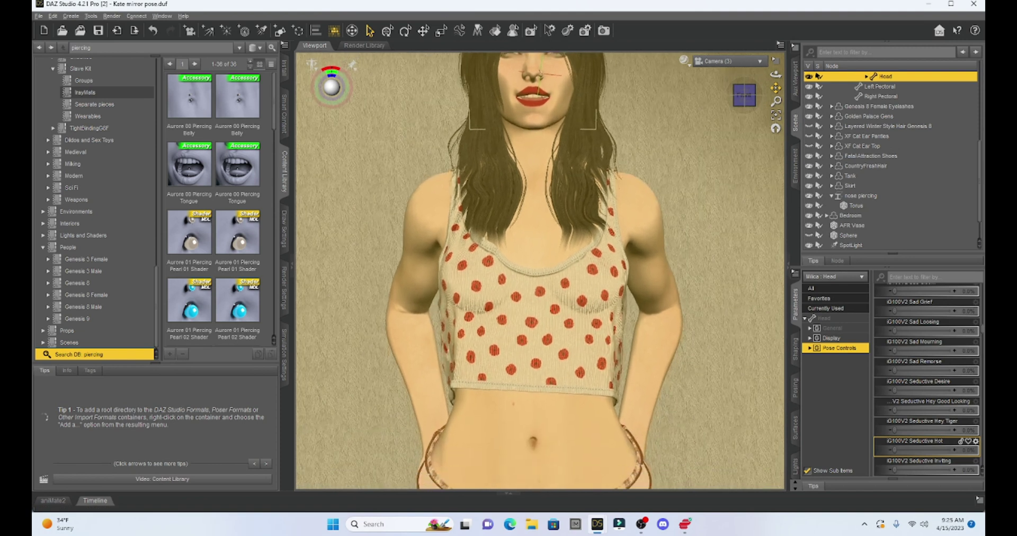
Scroll the Content Library results to the Piercing 1_Left and Piercing 1_Right items
left_click(474, 276)
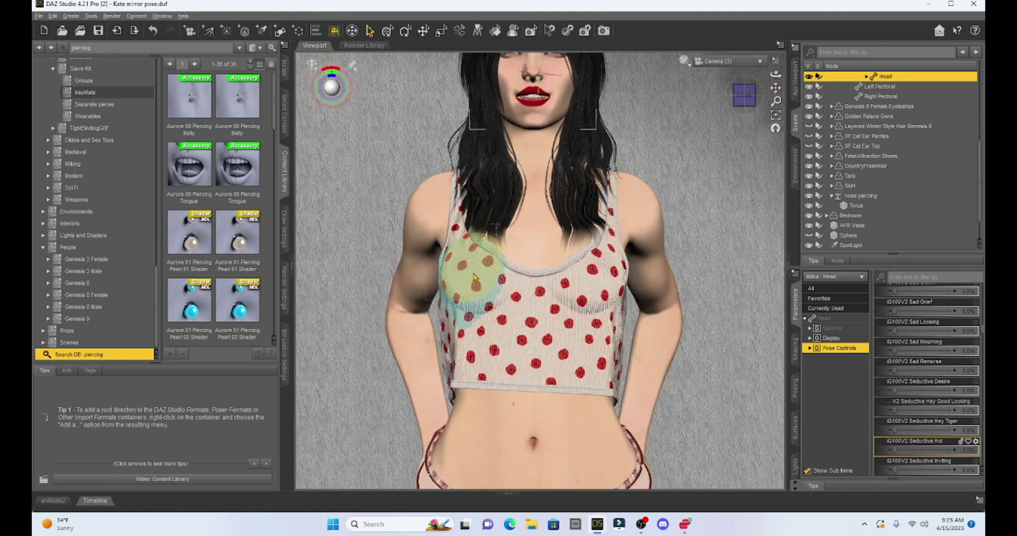
scroll(204, 258, "down", 6)
scroll(217, 257, "down", 1)
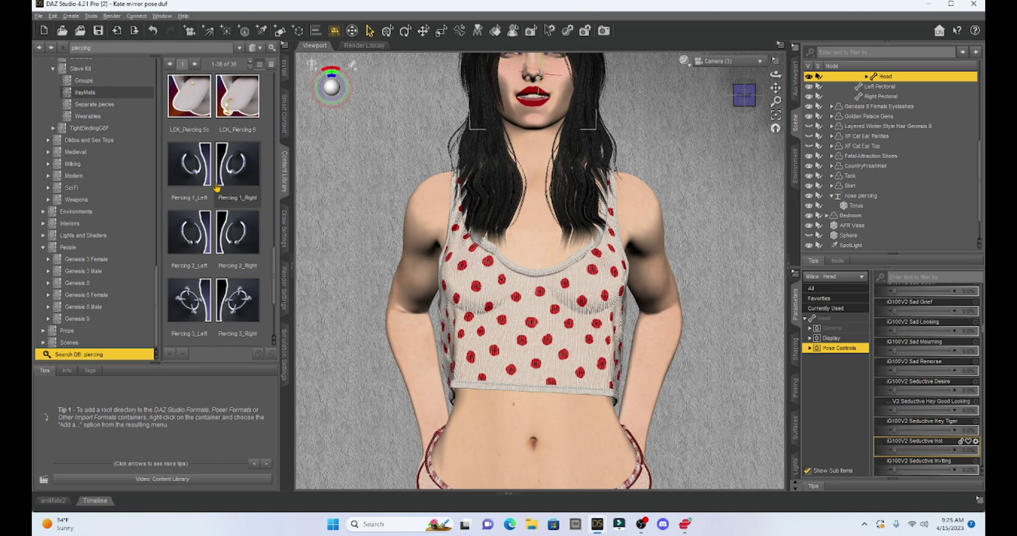
mouse_move(228, 207)
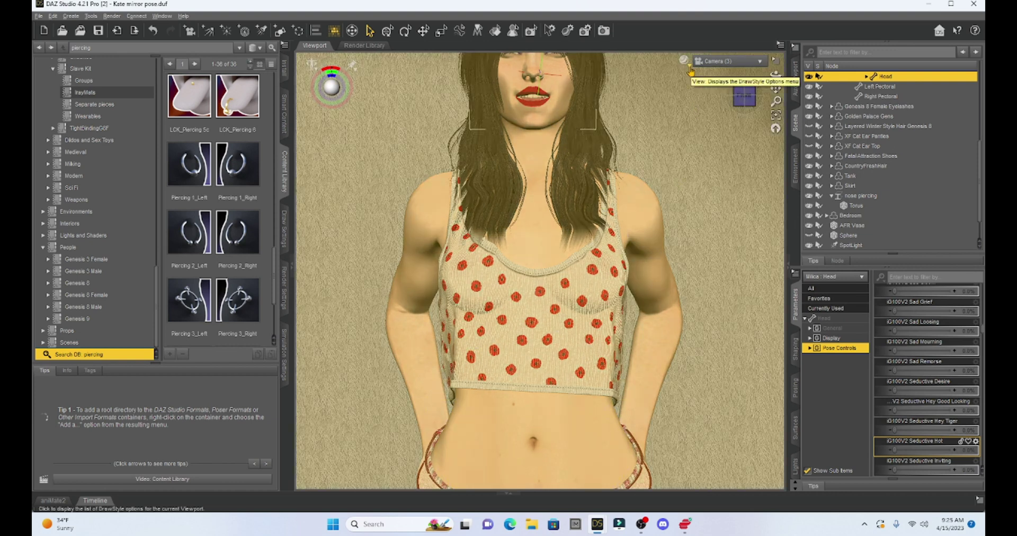
Switch the viewport DrawStyle to Wire Shaded
left_click(691, 71)
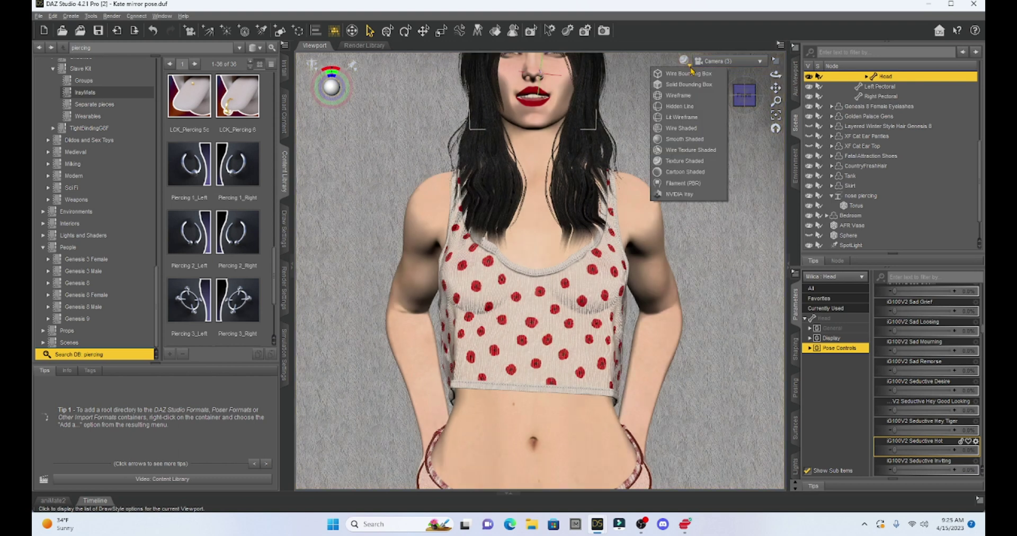
left_click(688, 128)
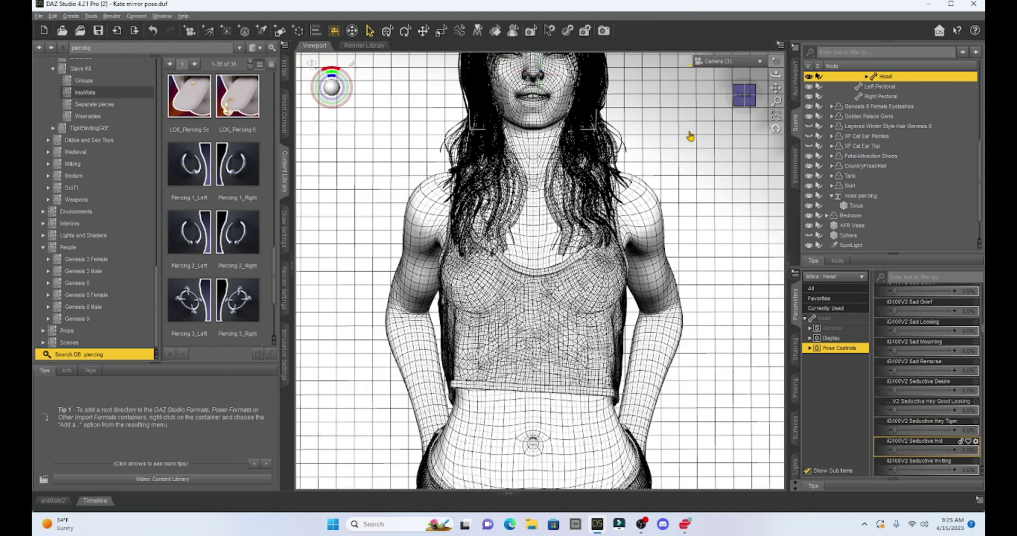
left_click_drag(741, 95, 762, 102)
scroll(651, 221, "up", 6)
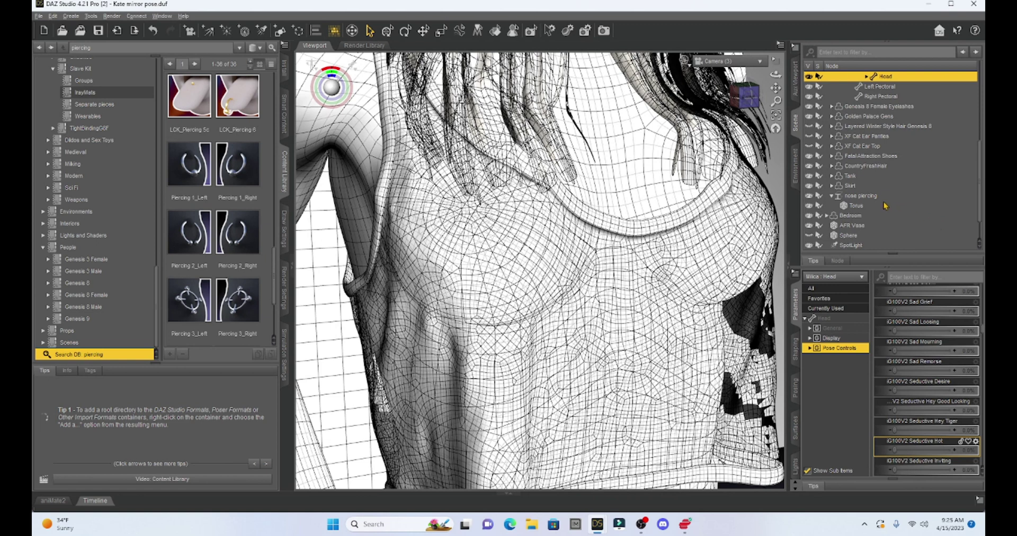
Hide the Tank top and orbit and zoom in close on the left breast
left_click(809, 176)
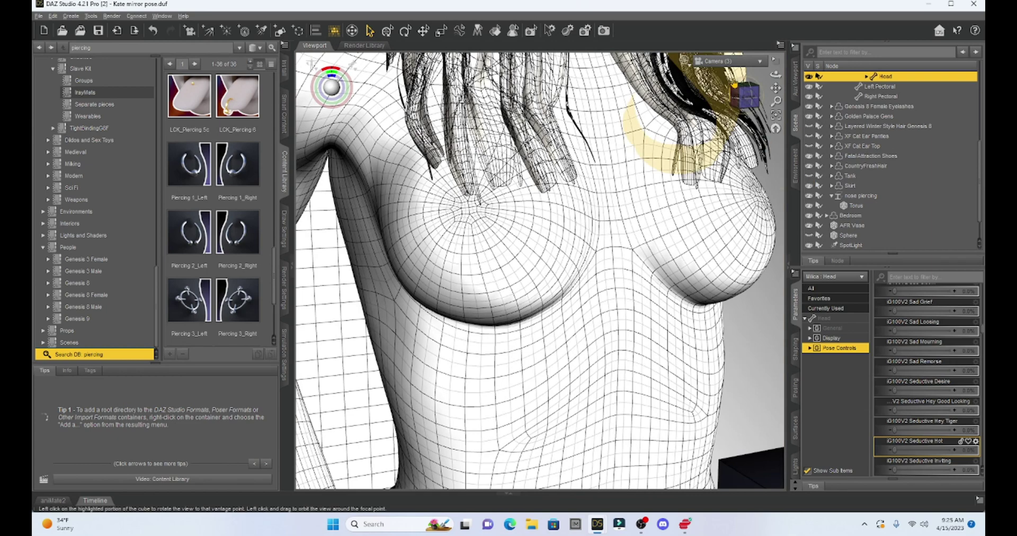
left_click_drag(742, 94, 775, 89)
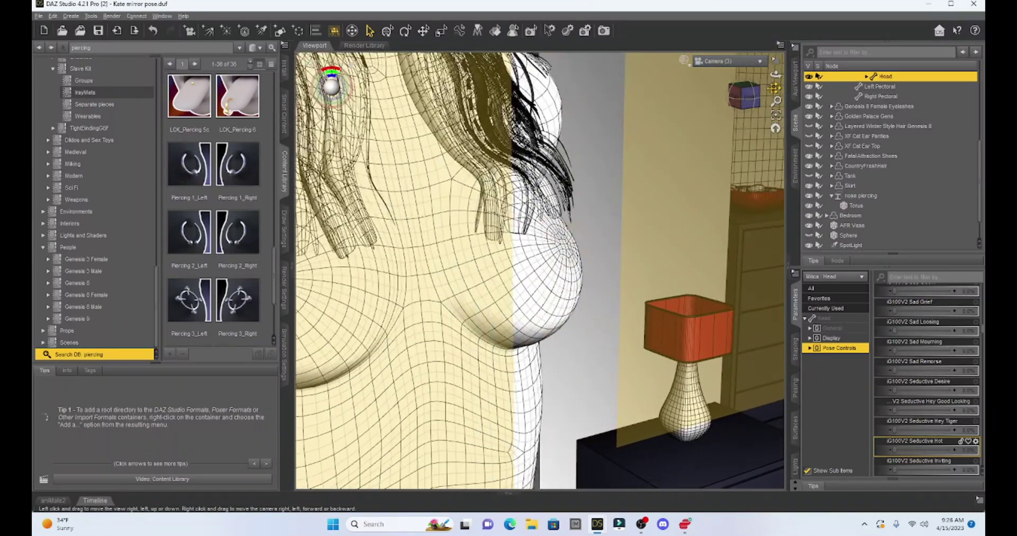
scroll(667, 225, "up", 5)
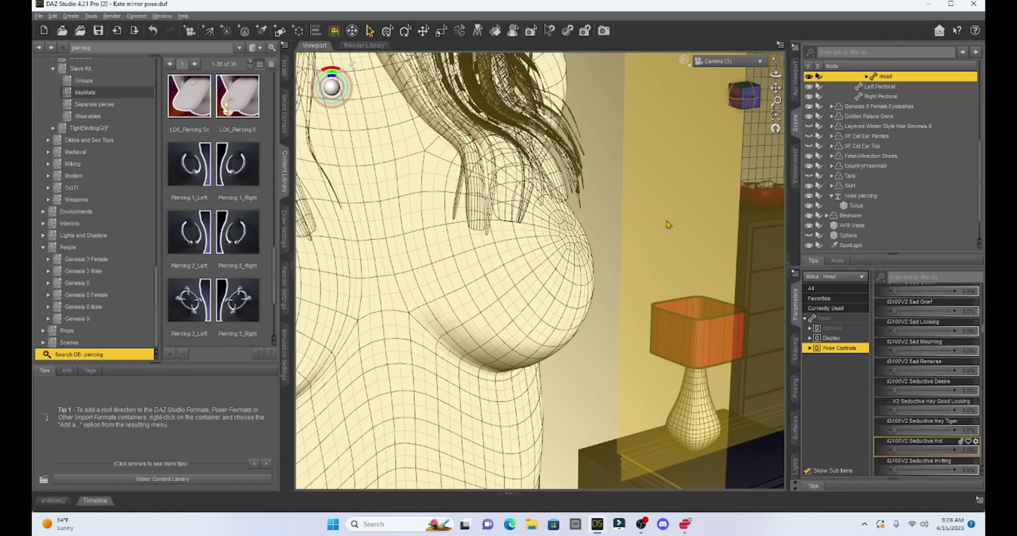
left_click_drag(743, 105, 758, 125)
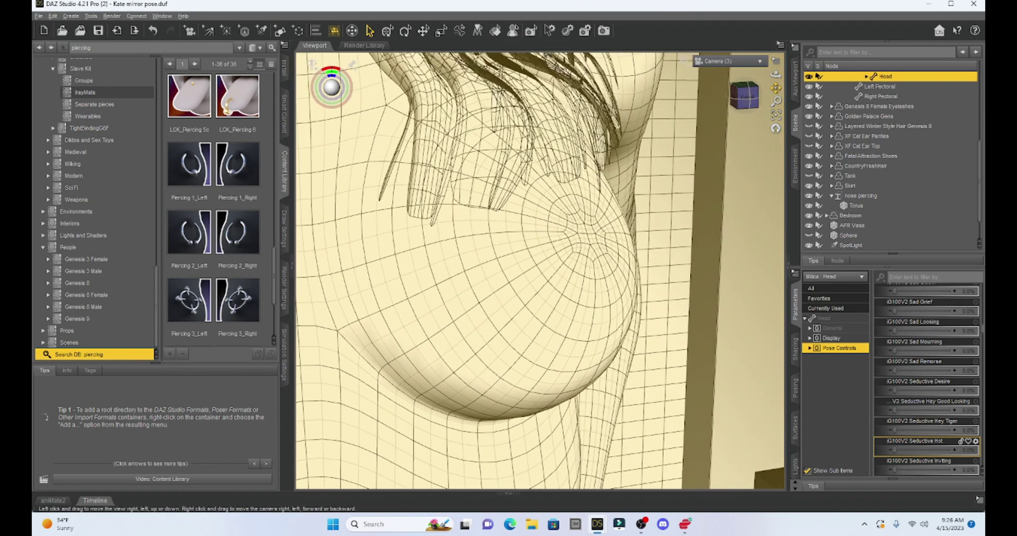
scroll(696, 226, "up", 2)
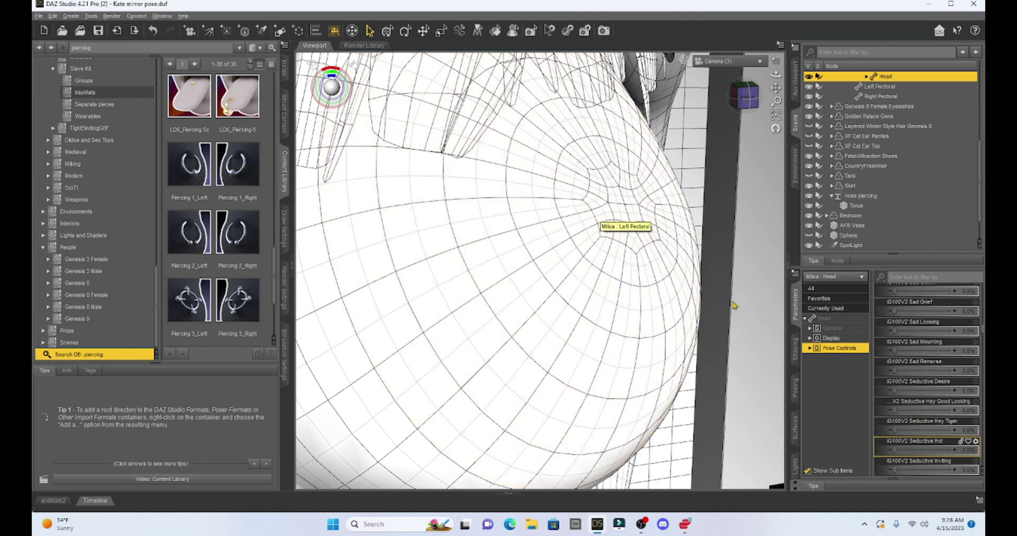
scroll(903, 362, "up", 1)
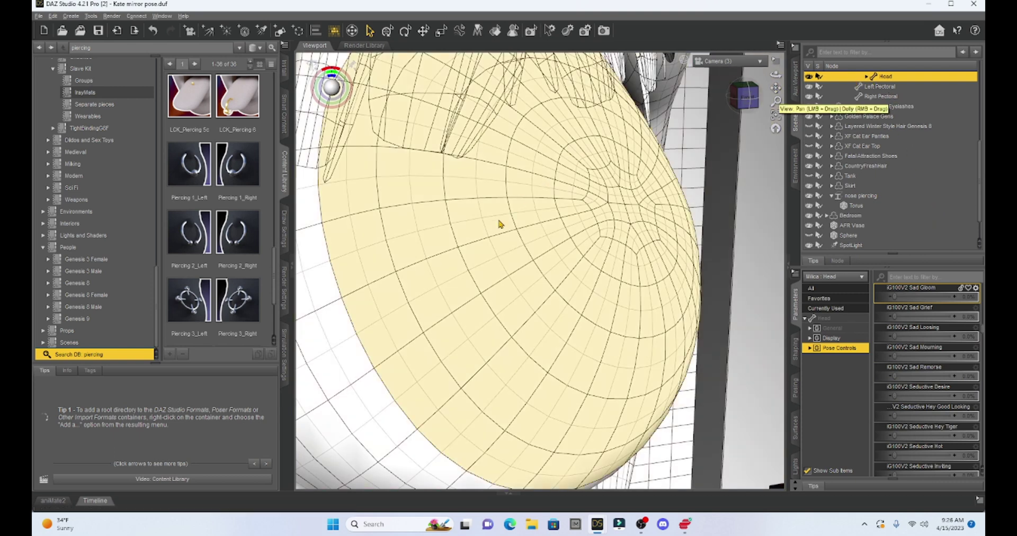
Select the whole figure and filter its Actor morph sliders
left_click(498, 220)
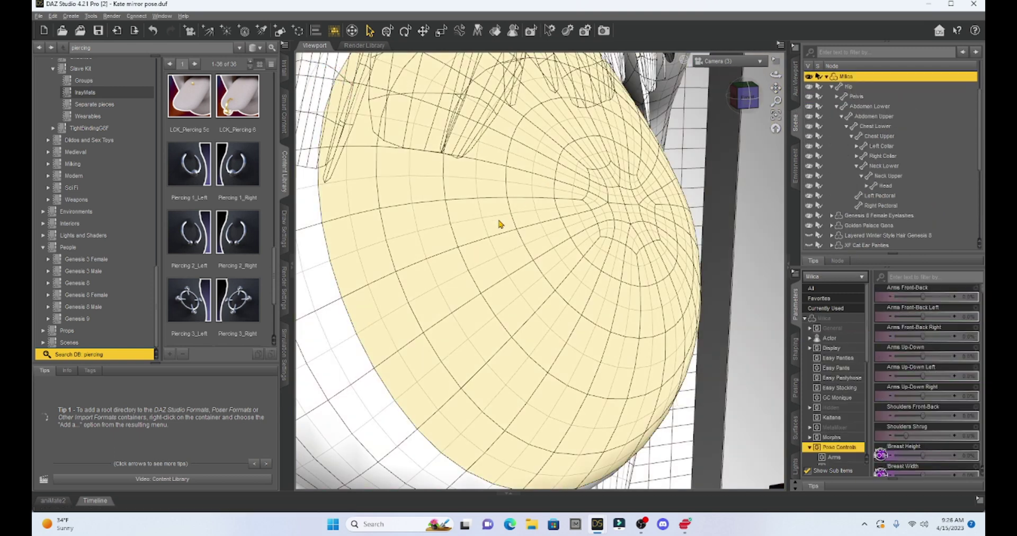
left_click(829, 339)
left_click(907, 276)
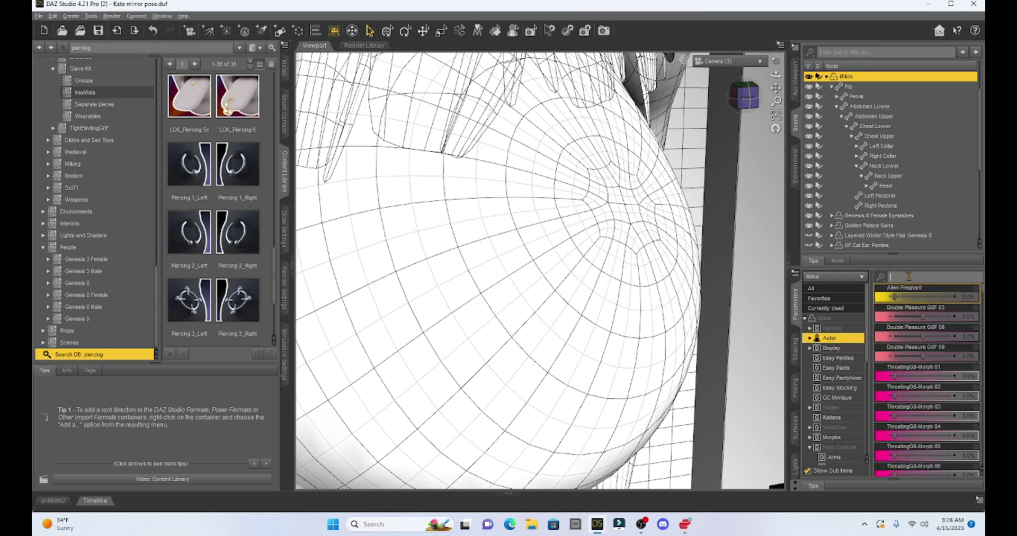
type("c")
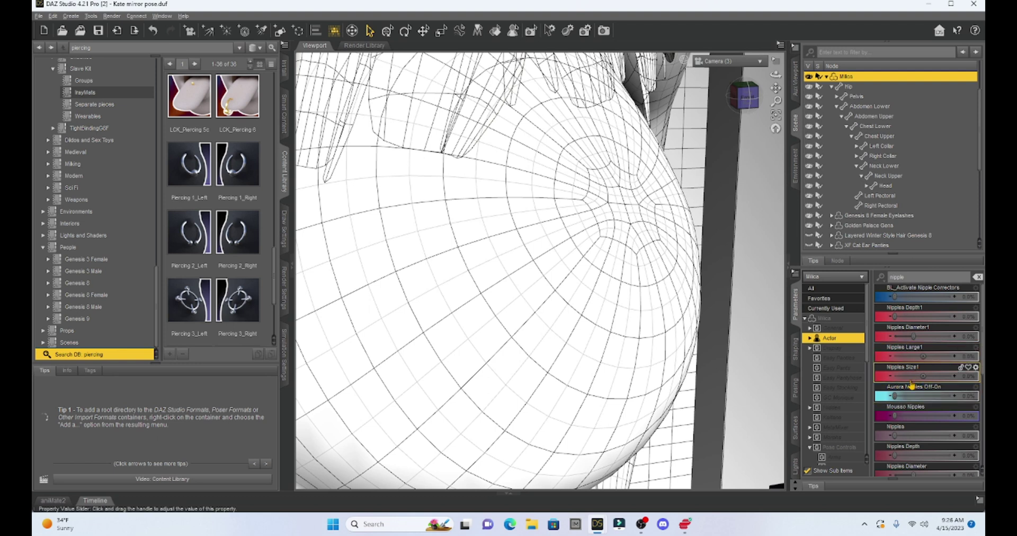
Set Nipples Large1 to 18.4% and Nipples Size1 to 71.5%
mouse_move(926, 380)
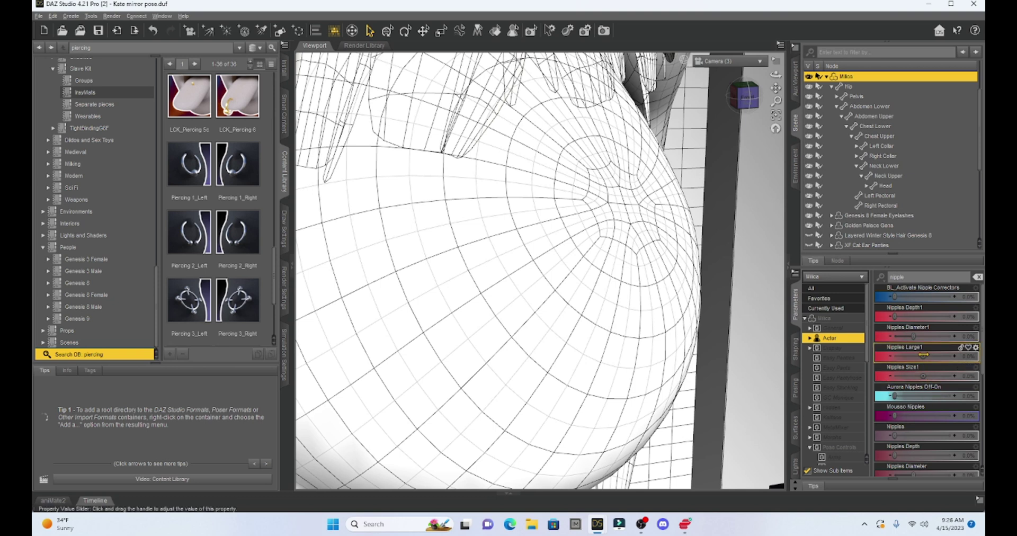
left_click_drag(923, 356, 933, 356)
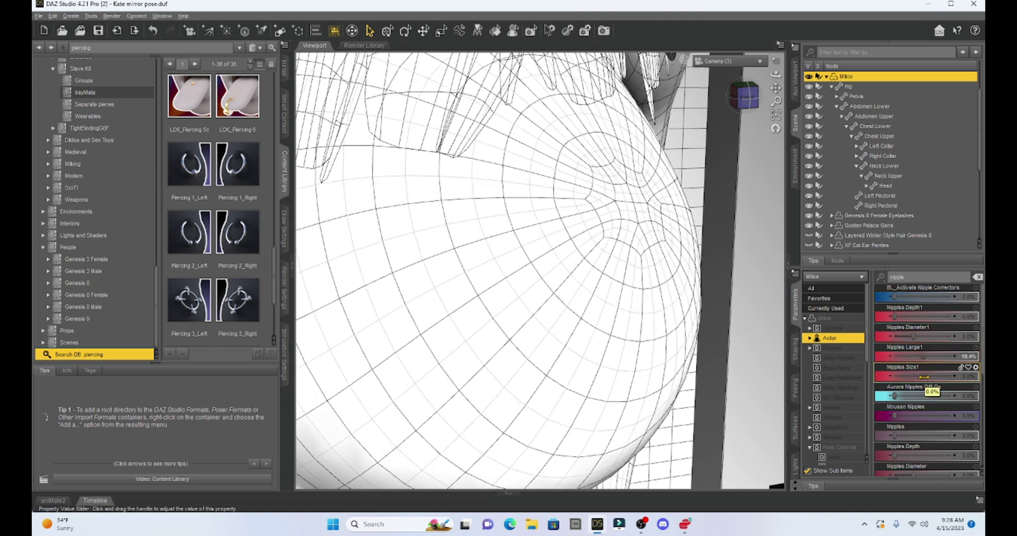
left_click_drag(924, 377, 939, 377)
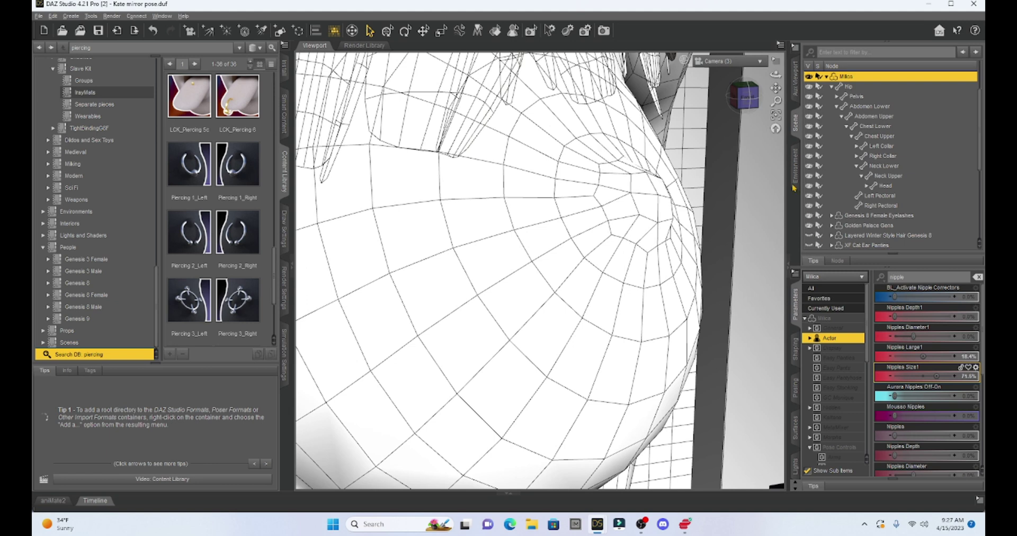
left_click_drag(745, 102, 777, 86)
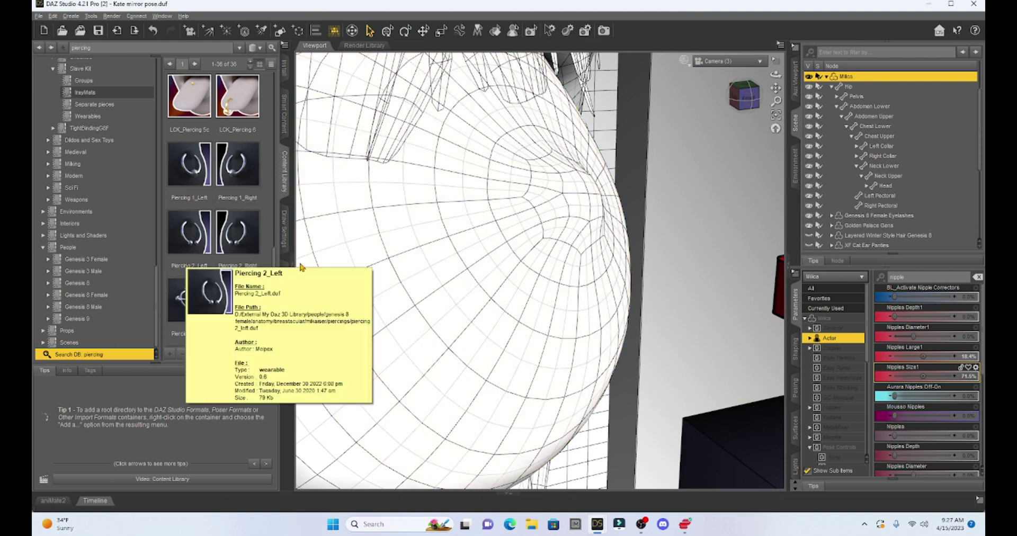
Load Piercing 1_Left from the Content Library and accept its Auto-Fit conversion to the figure
scroll(423, 262, "down", 5)
scroll(424, 261, "up", 8)
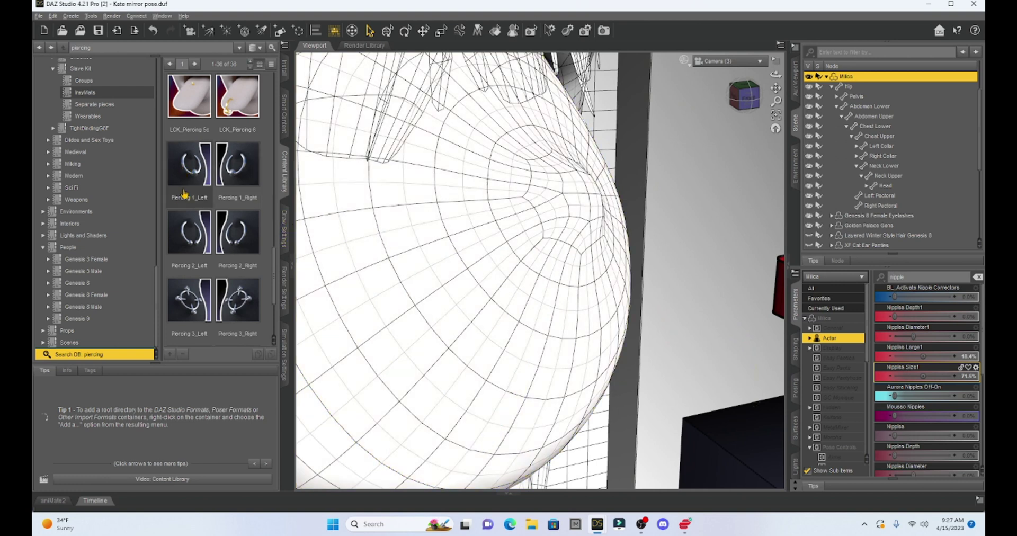
double_click(186, 162)
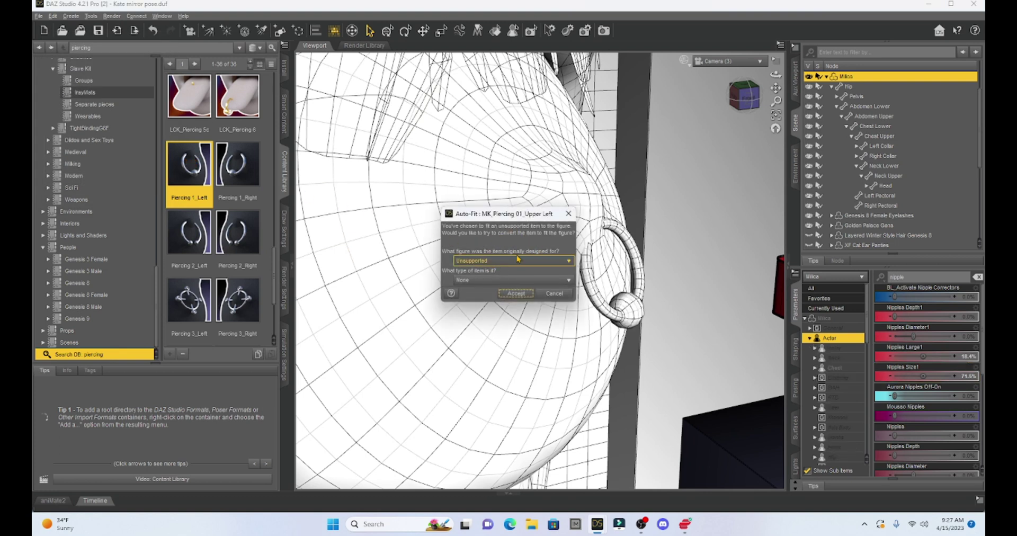
left_click(513, 293)
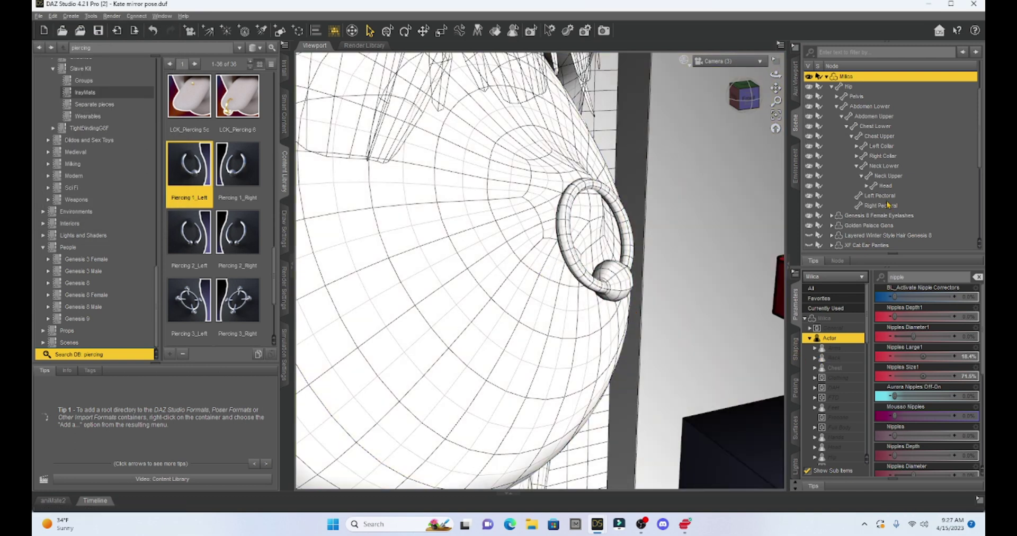
scroll(888, 205, "down", 5)
Set the MK_Piercing 01_Upper Left ring's Fit To target to None
left_click(933, 242)
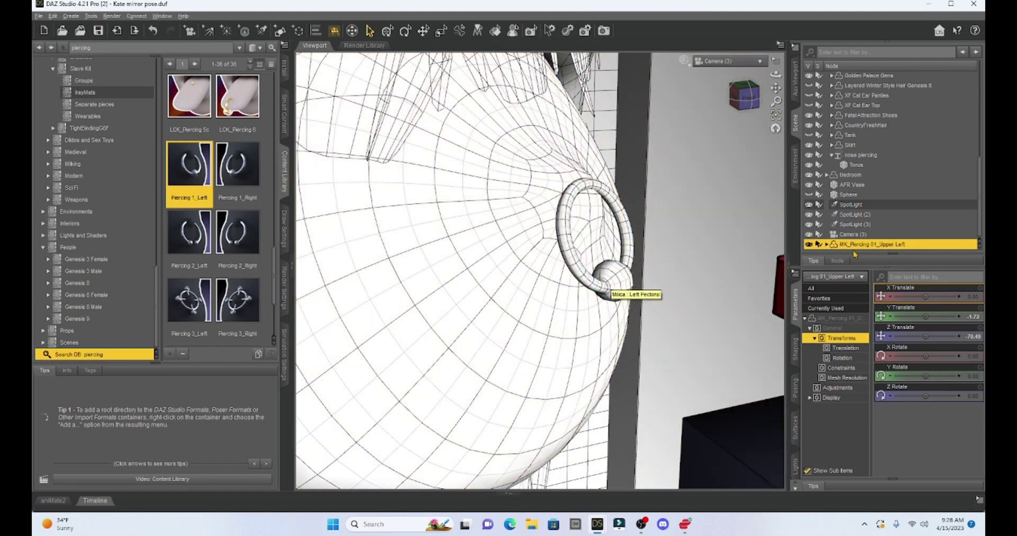
right_click(863, 247)
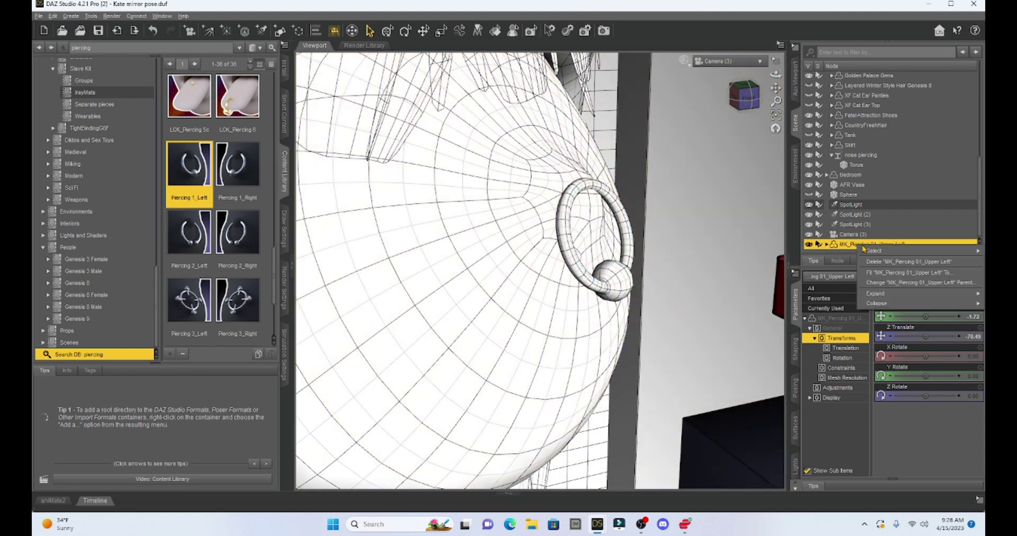
left_click(871, 273)
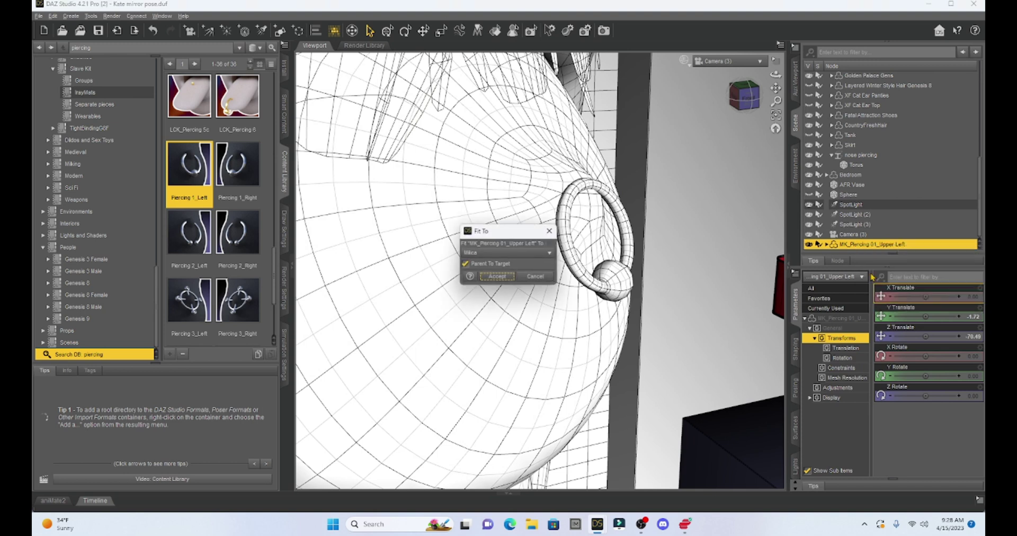
left_click(549, 254)
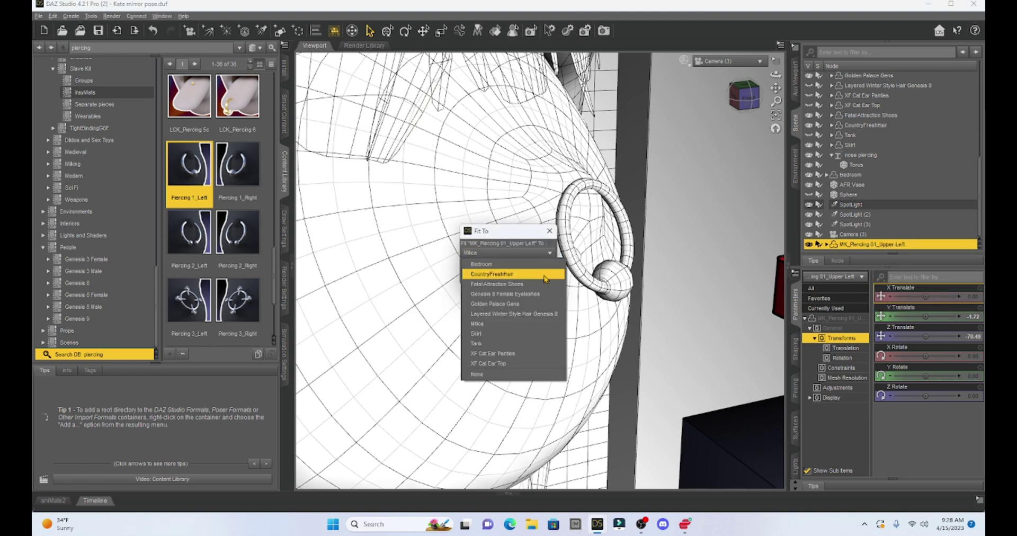
left_click(518, 374)
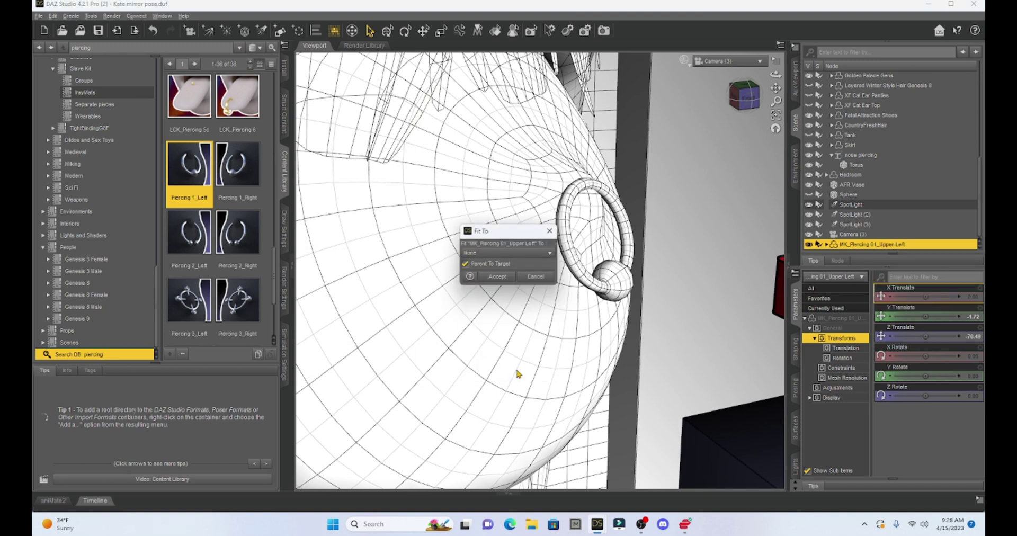
left_click(497, 276)
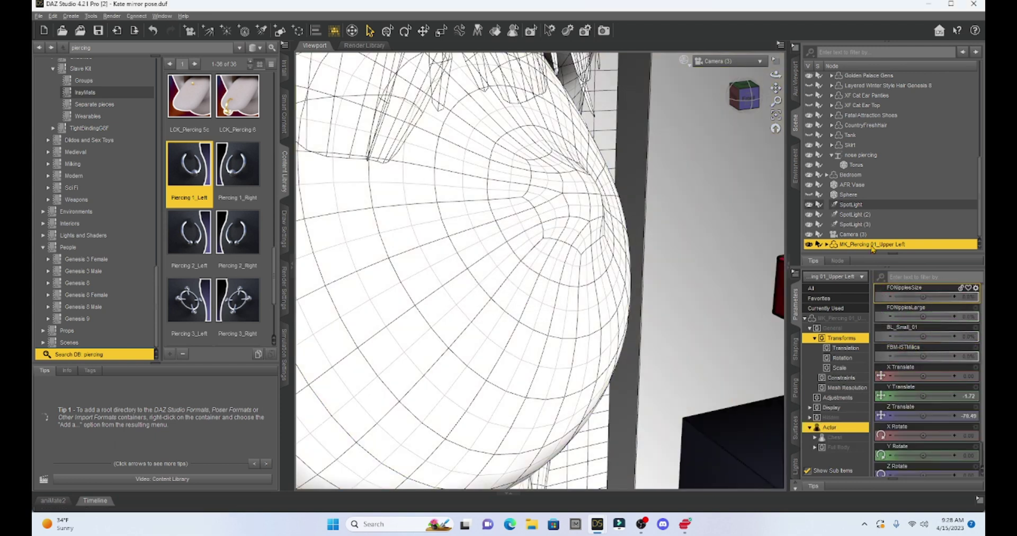
Change the ring's parent to None so it hangs free of the figure
right_click(872, 248)
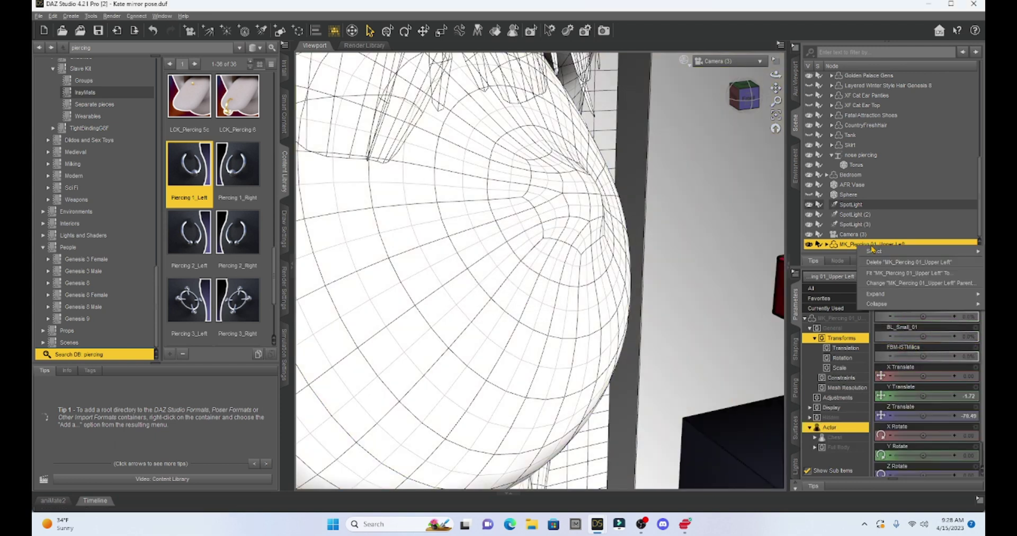
left_click(878, 285)
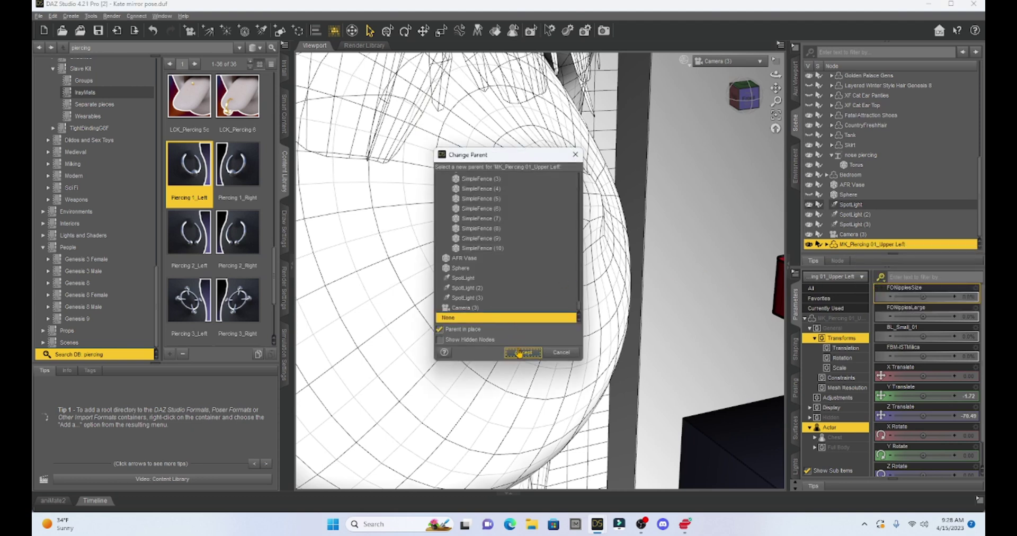
left_click(517, 352)
scroll(595, 322, "down", 8)
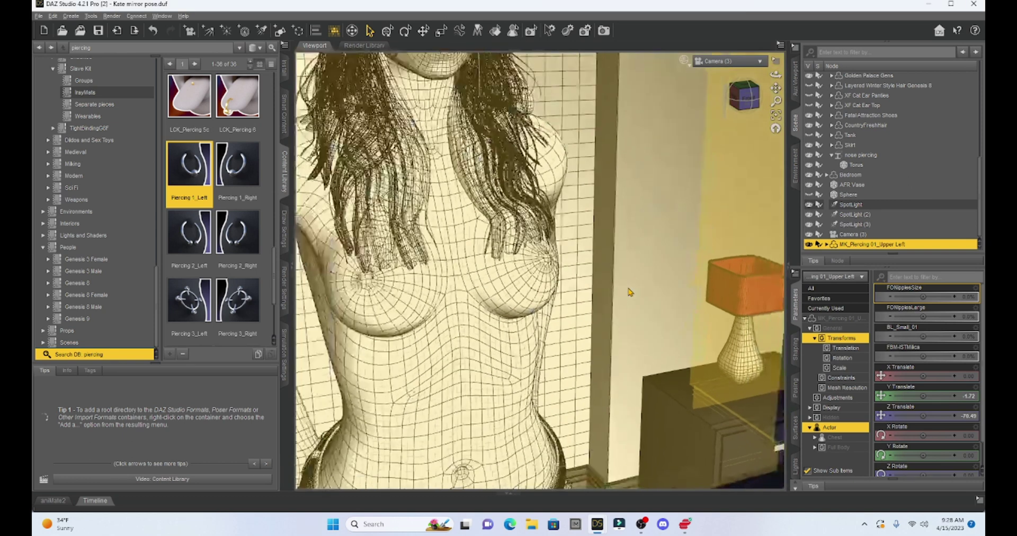
scroll(629, 292, "down", 2)
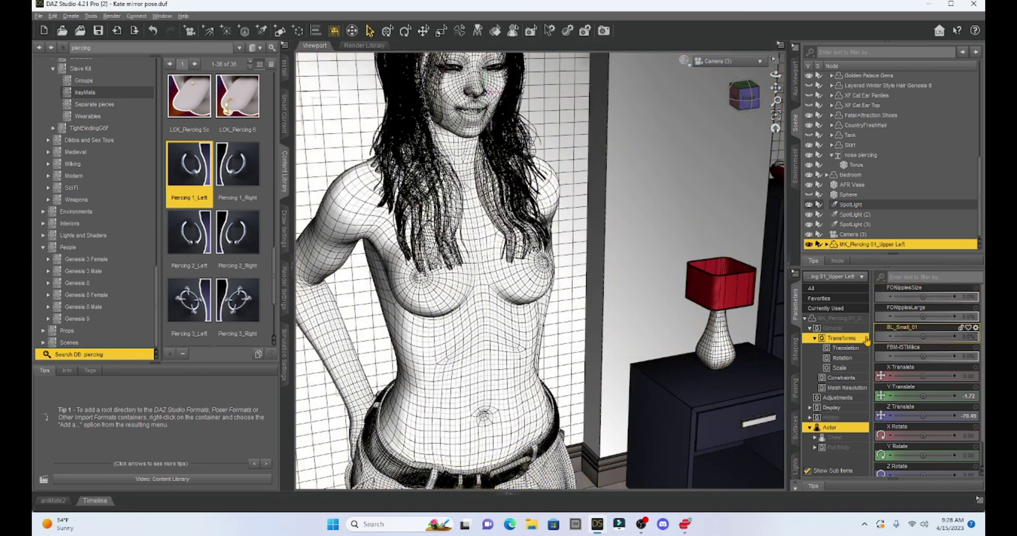
Roughly move the ring using its transforms, Y Translate 25.90 and Z Translate 3.12
left_click(829, 319)
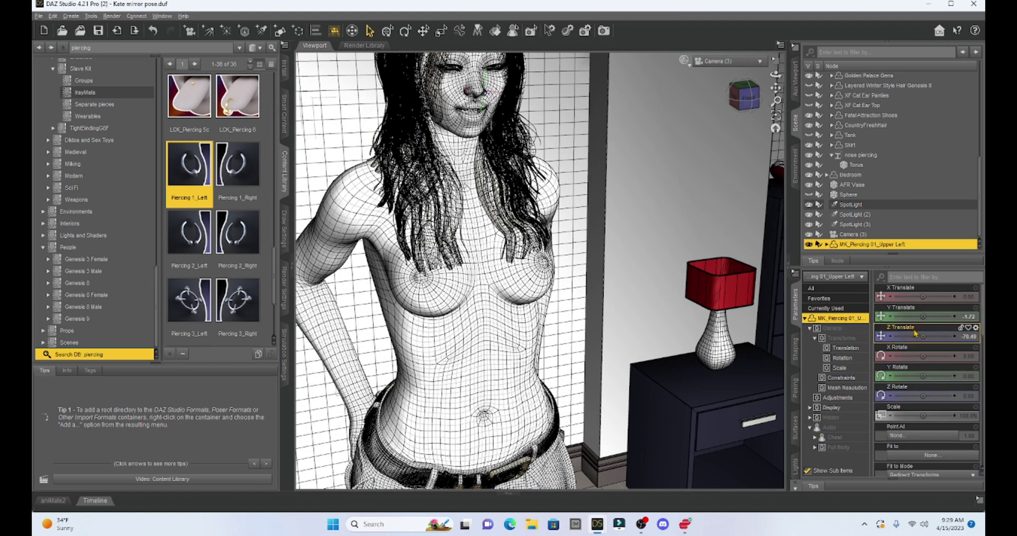
mouse_move(923, 316)
left_mouse_down()
mouse_move(933, 316)
mouse_move(911, 316)
mouse_move(934, 336)
mouse_move(926, 339)
mouse_move(926, 317)
mouse_move(936, 317)
left_mouse_up()
scroll(700, 291, "up", 5)
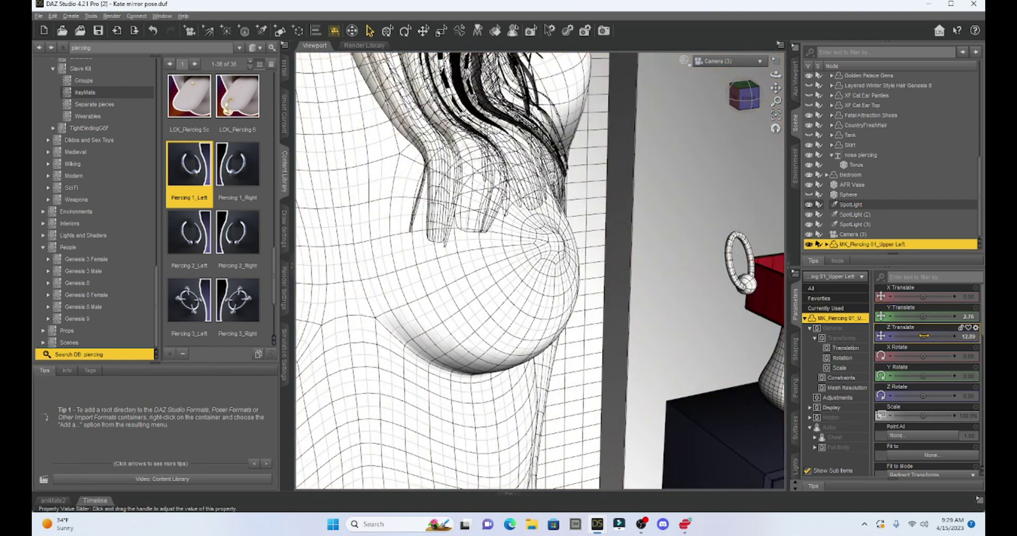
left_click_drag(924, 336, 925, 340)
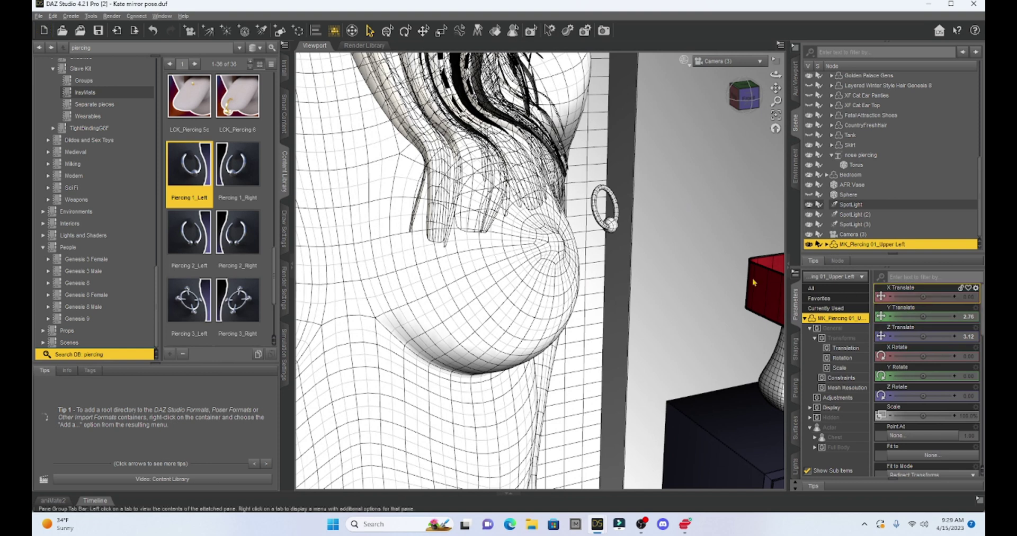
scroll(729, 289, "up", 5)
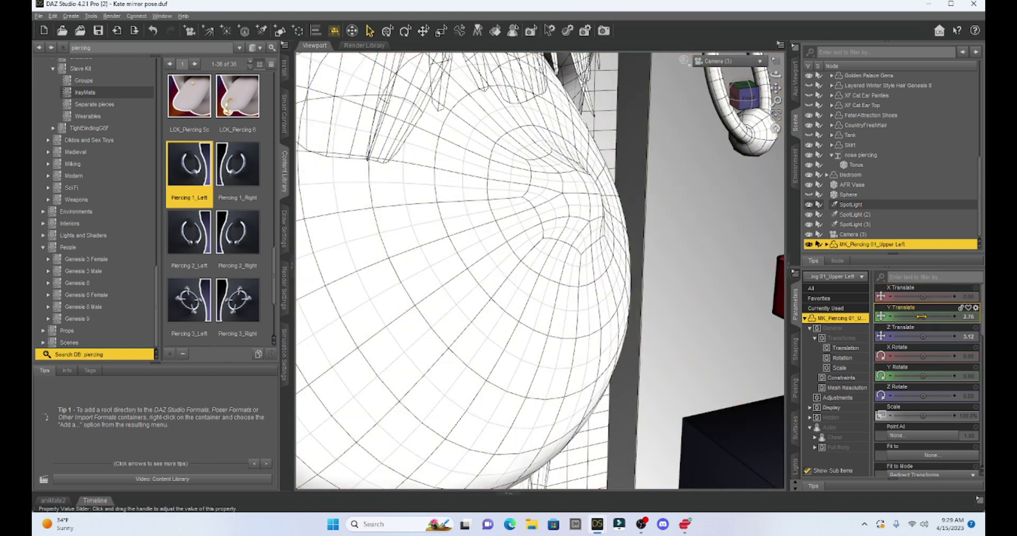
Refine the ring's translation to X -0.90, Y -8.54, Z 1.50 through the nipple
left_click_drag(923, 316, 915, 296)
left_click_drag(922, 336, 917, 336)
left_click_drag(923, 296, 921, 316)
left_click_drag(923, 357, 918, 337)
left_click_drag(775, 74, 688, 106)
left_click_drag(922, 316, 924, 336)
left_click(920, 300)
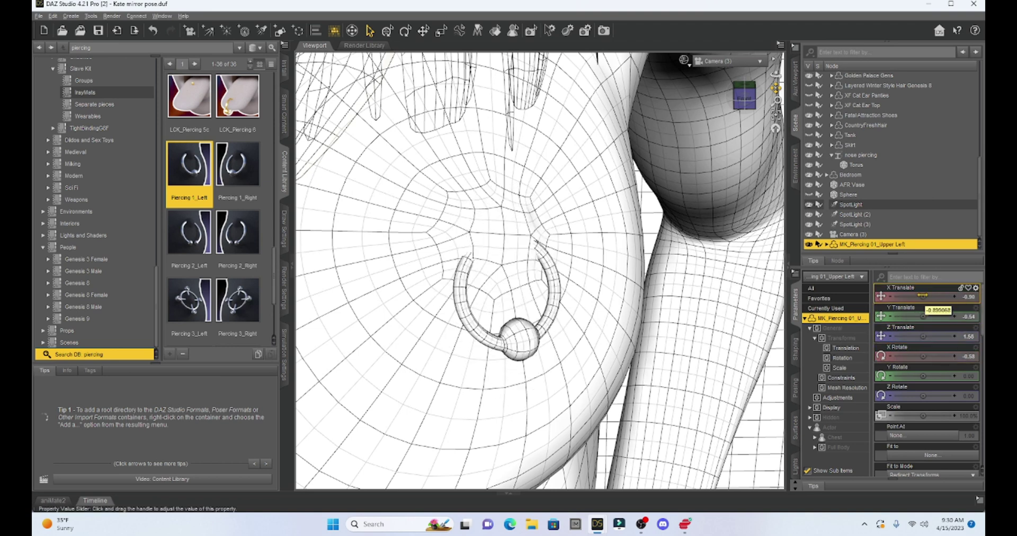
scroll(675, 254, "down", 4)
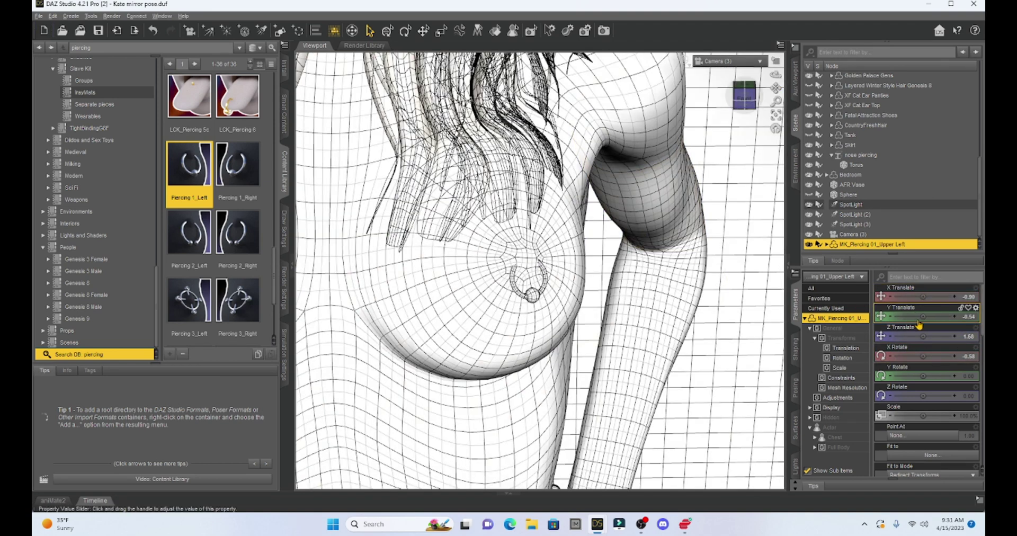
mouse_move(893, 325)
scroll(670, 329, "up", 5)
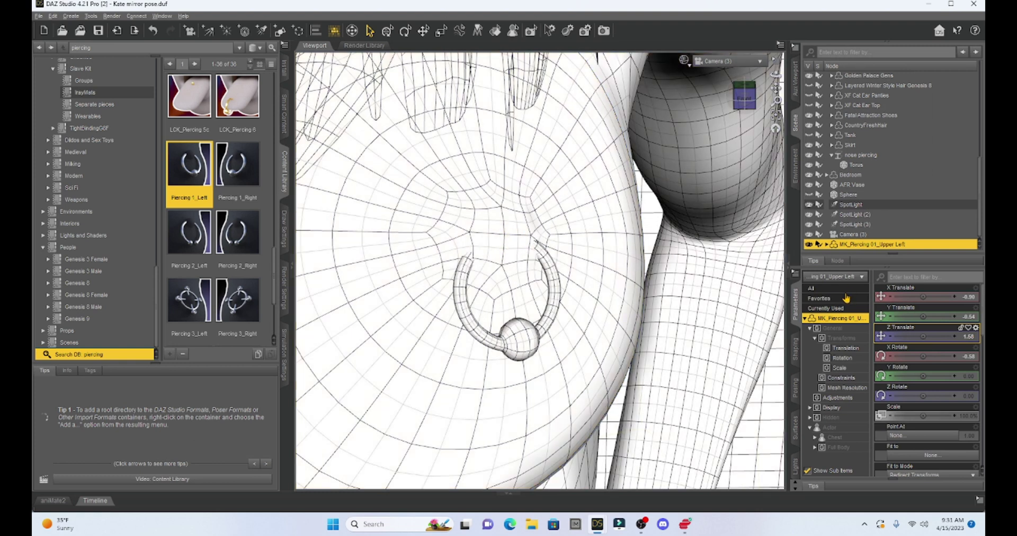
Select the figure and switch to the Geometry Editor tool
left_click(91, 16)
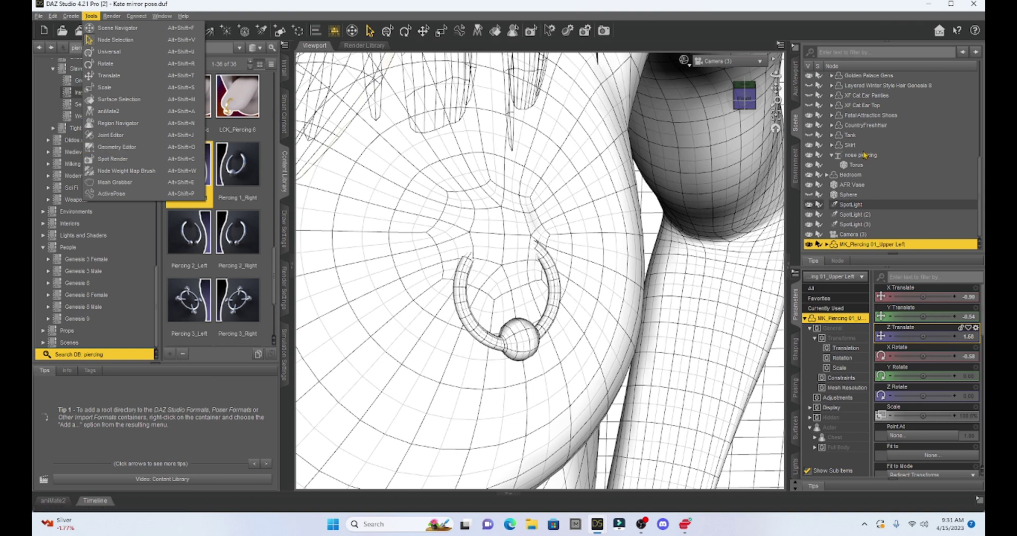
scroll(871, 157, "up", 6)
left_click(847, 124)
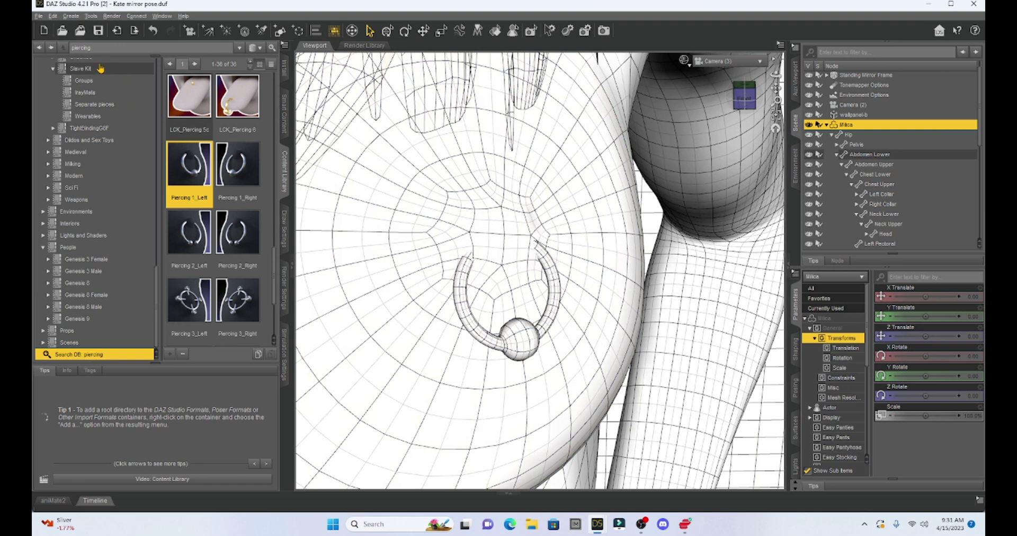
left_click(91, 17)
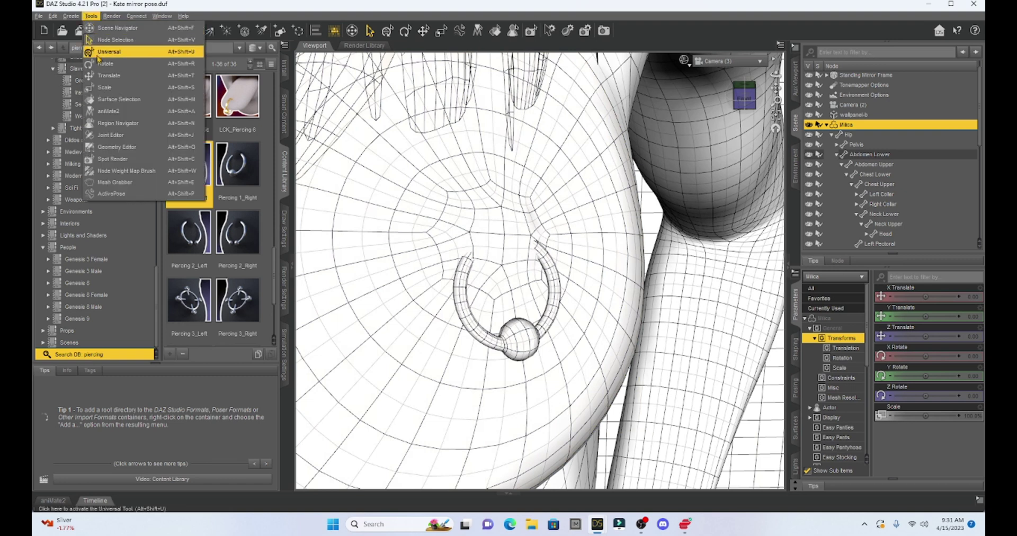
left_click(112, 146)
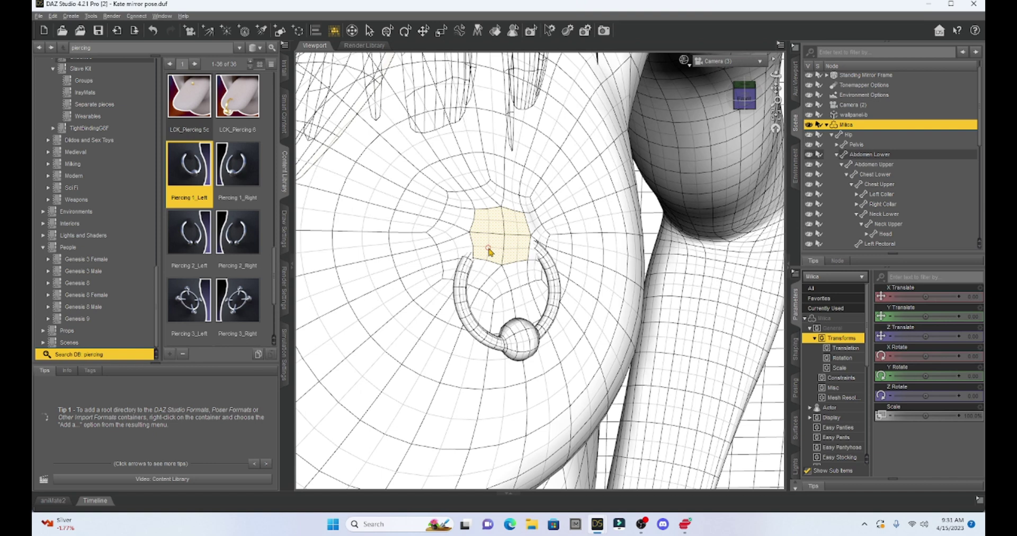
Grow the polygon selection around the left nipple via Geometry Selection > Grow Selection
right_click(493, 224)
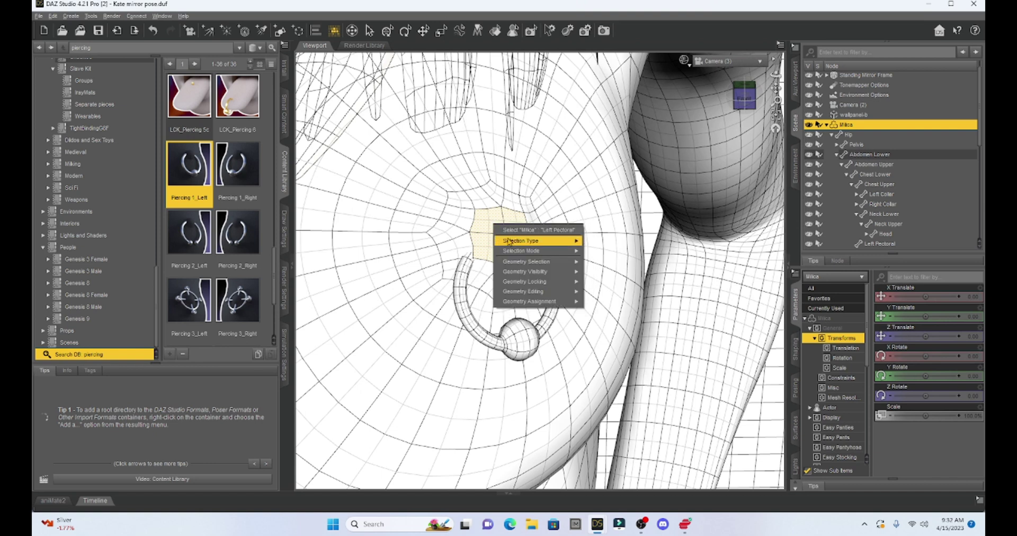
mouse_move(522, 262)
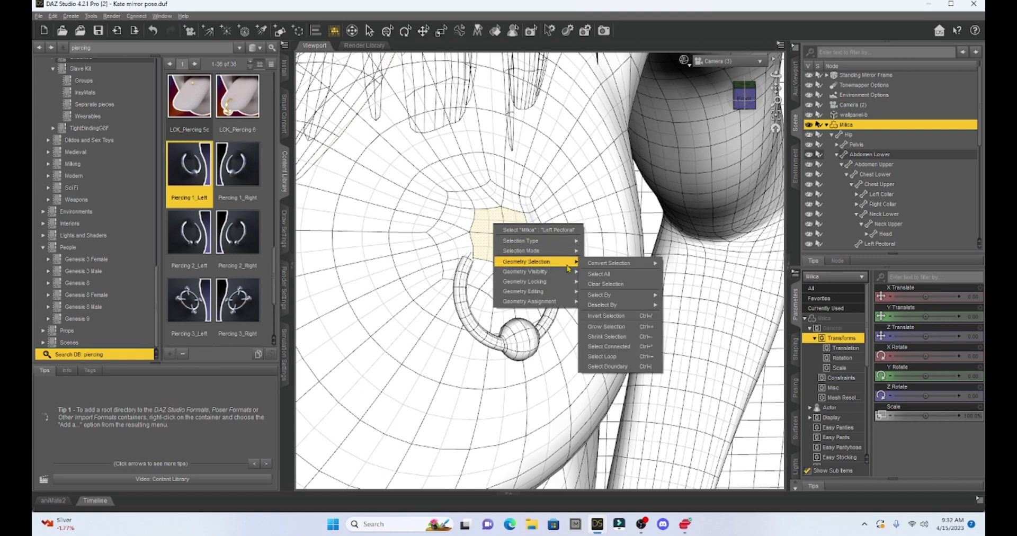
left_click(619, 326)
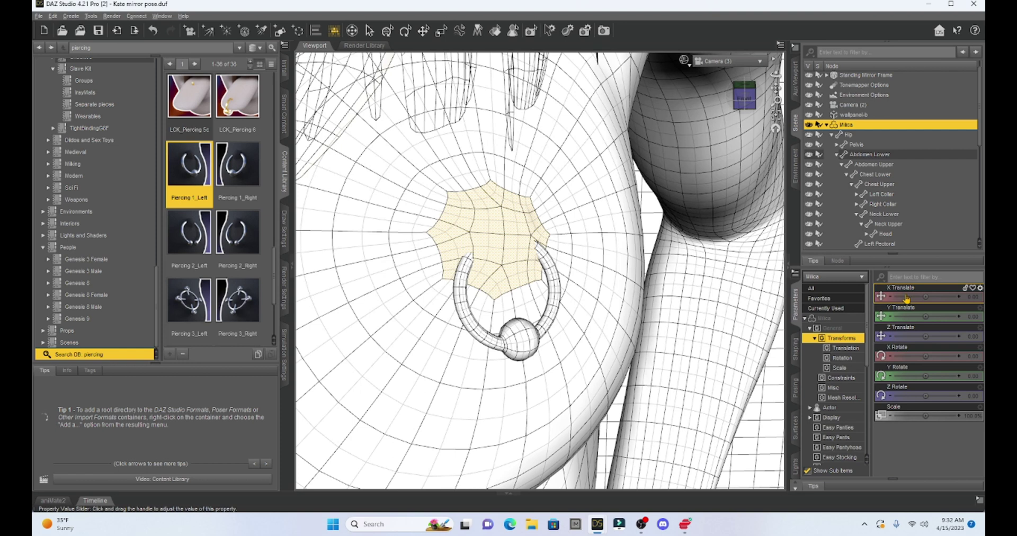
right_click(503, 232)
mouse_move(540, 311)
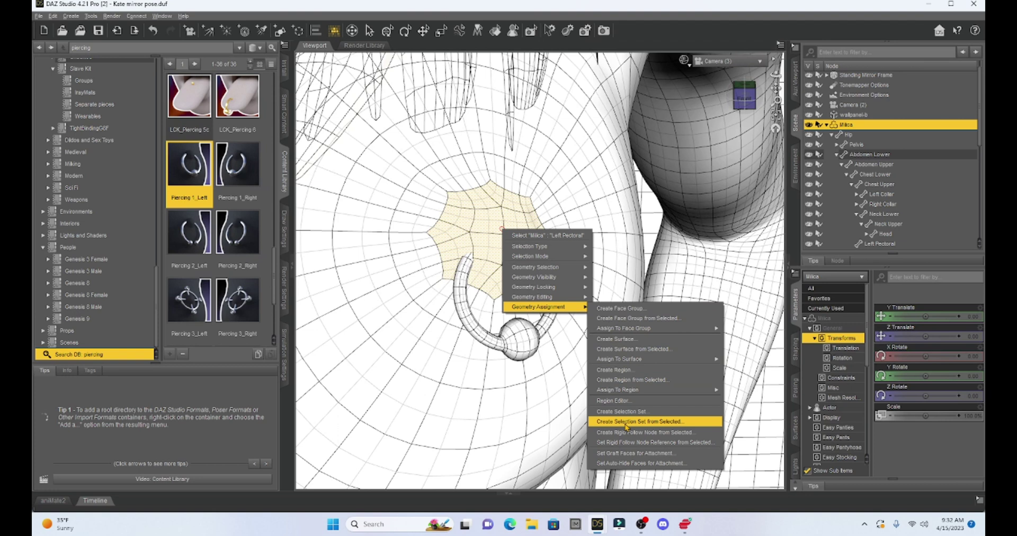
Create a rigid follow node from the selected polygons named 'Left Nipple Piercing'
left_click(708, 436)
left_click(517, 260)
type("Left")
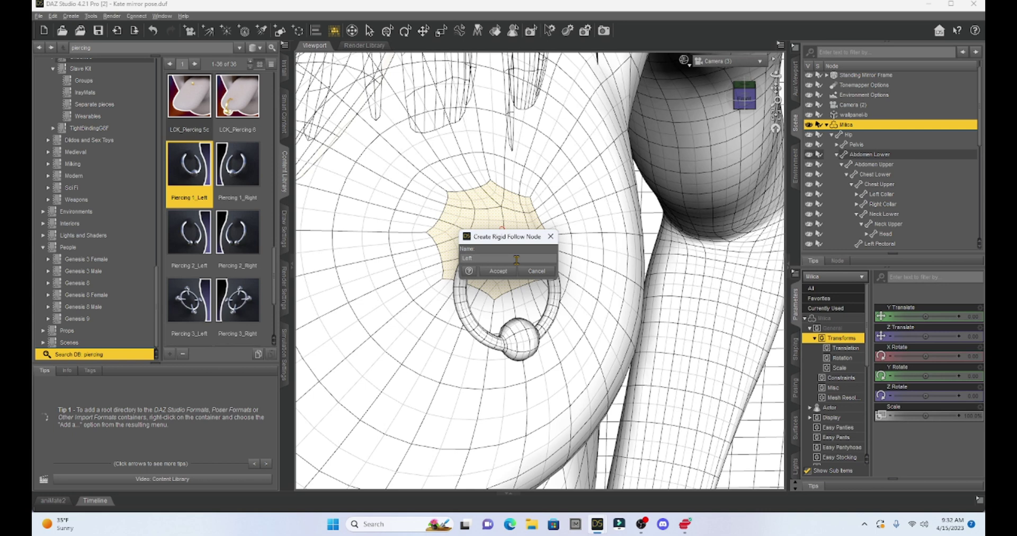
type(" Nipple Piercing")
left_click(509, 271)
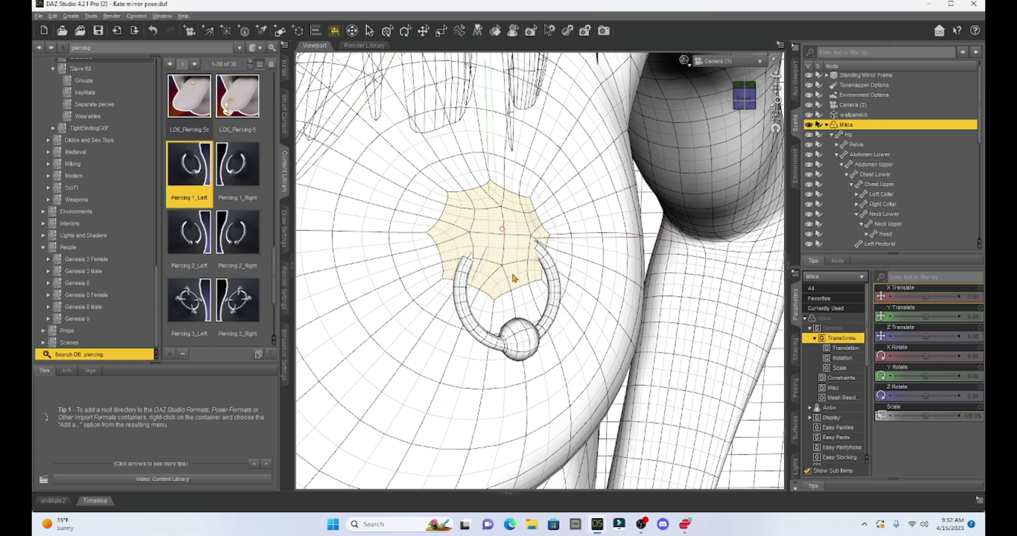
Find and select the new Left Nipple Piercing node in the Scene pane
scroll(893, 193, "down", 2)
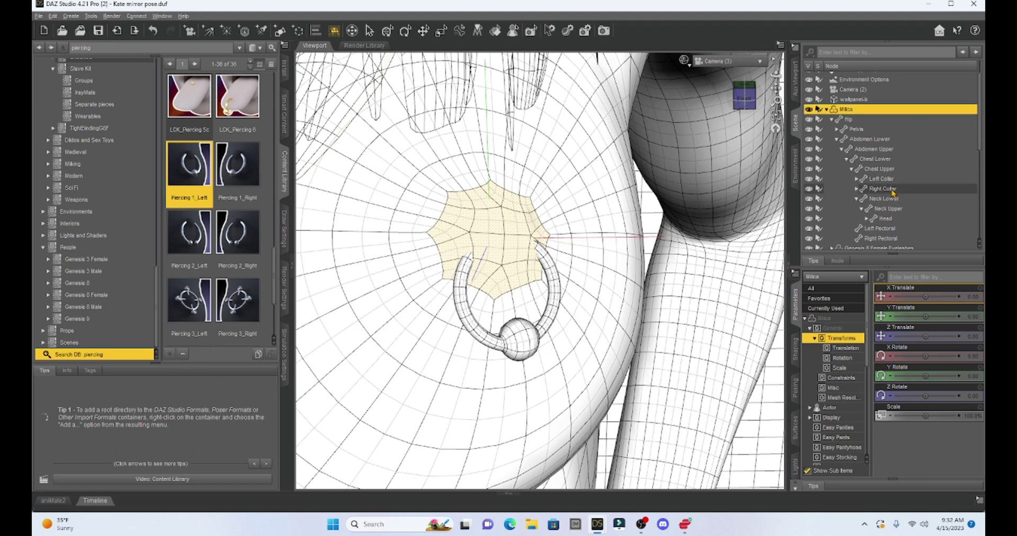
scroll(893, 193, "down", 4)
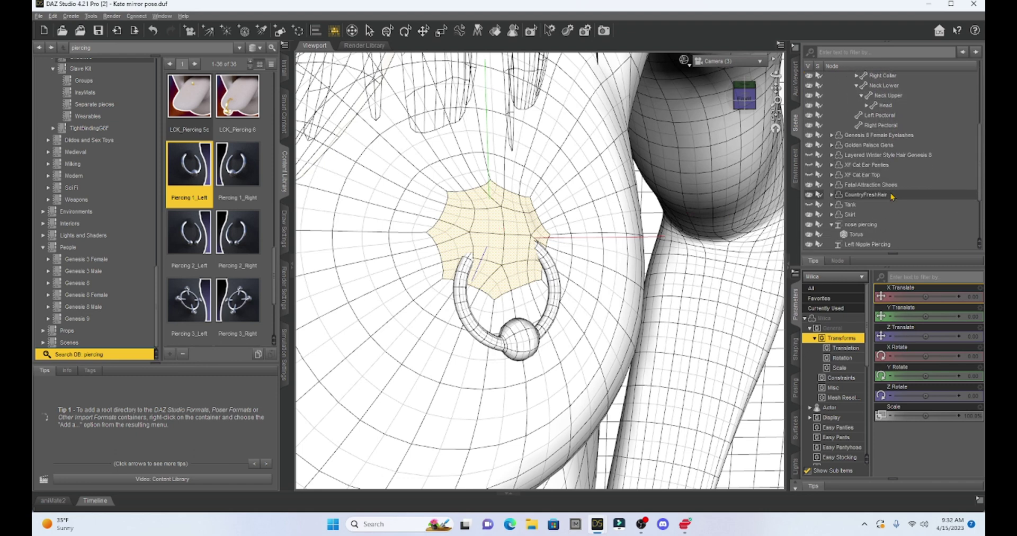
scroll(892, 196, "down", 3)
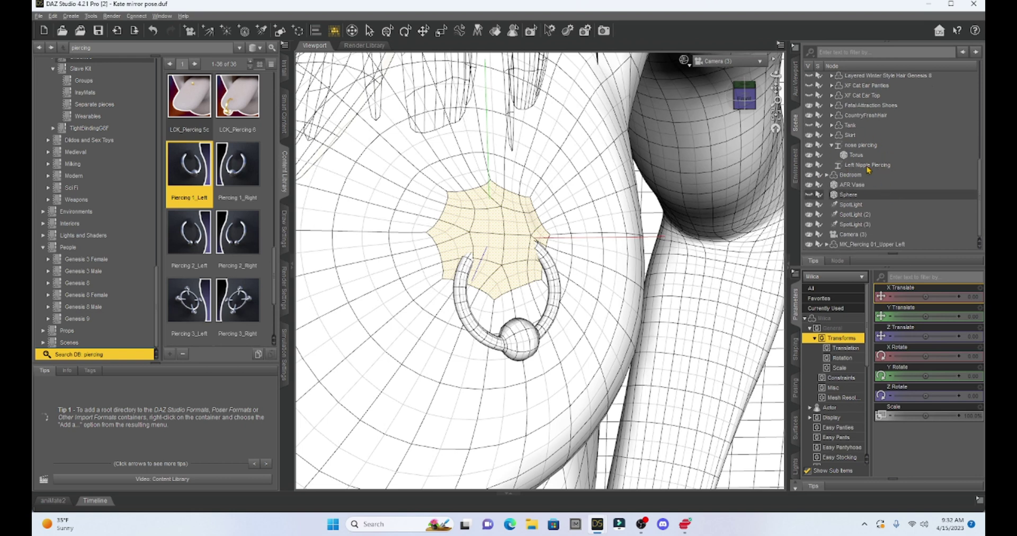
left_click(867, 165)
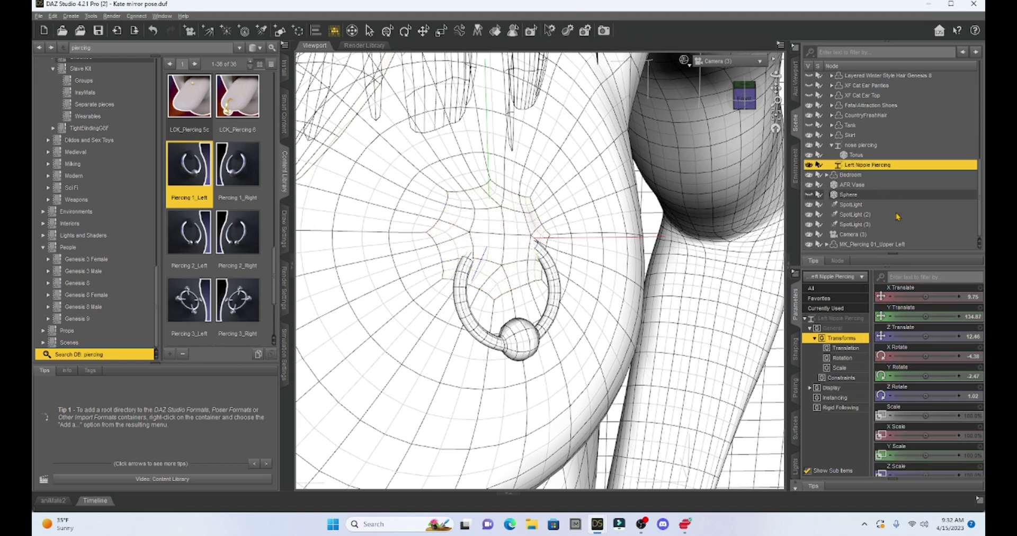
Parent MK_Piercing 01_Upper Left under Left Nipple Piercing in the Scene pane
left_click(874, 246)
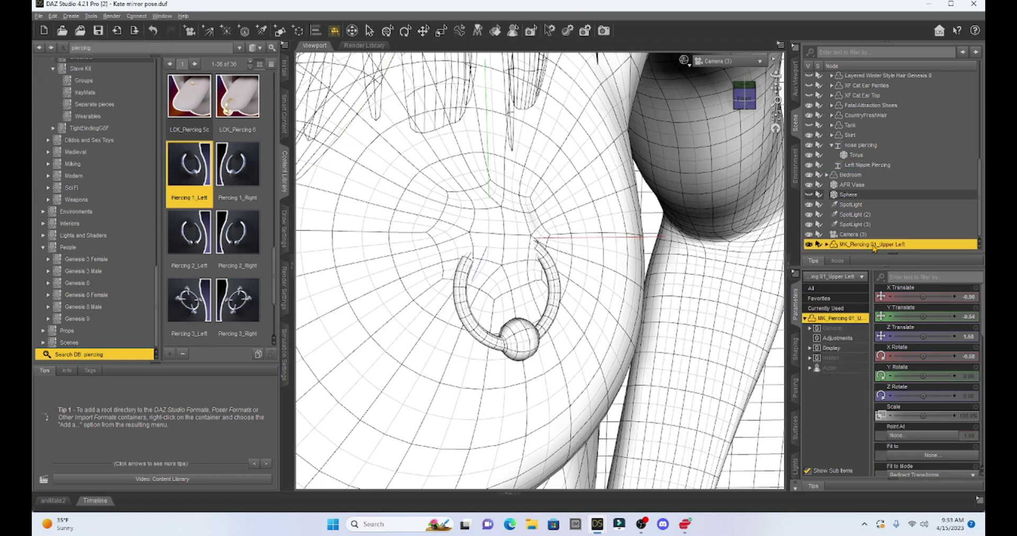
left_click_drag(874, 246, 912, 171)
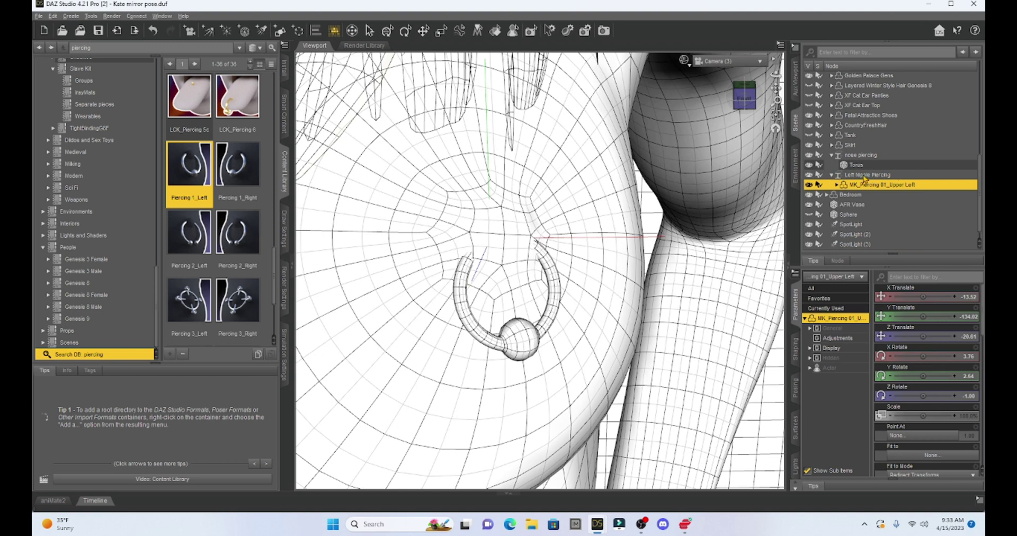
scroll(574, 256, "down", 3)
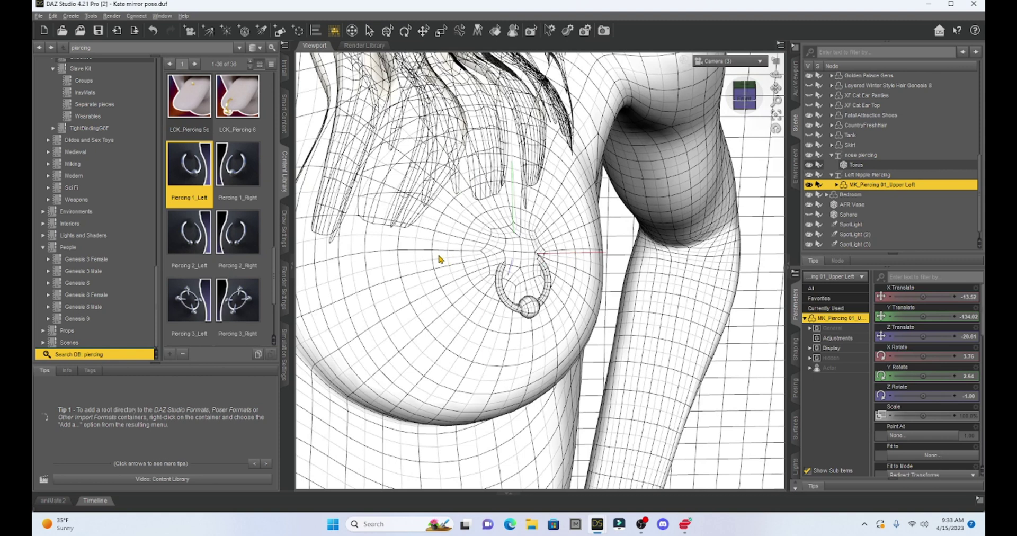
Pick the left pectoral and test the ring with Up-Down and Side-Side, ending at Side-Side 7.56
left_click(369, 31)
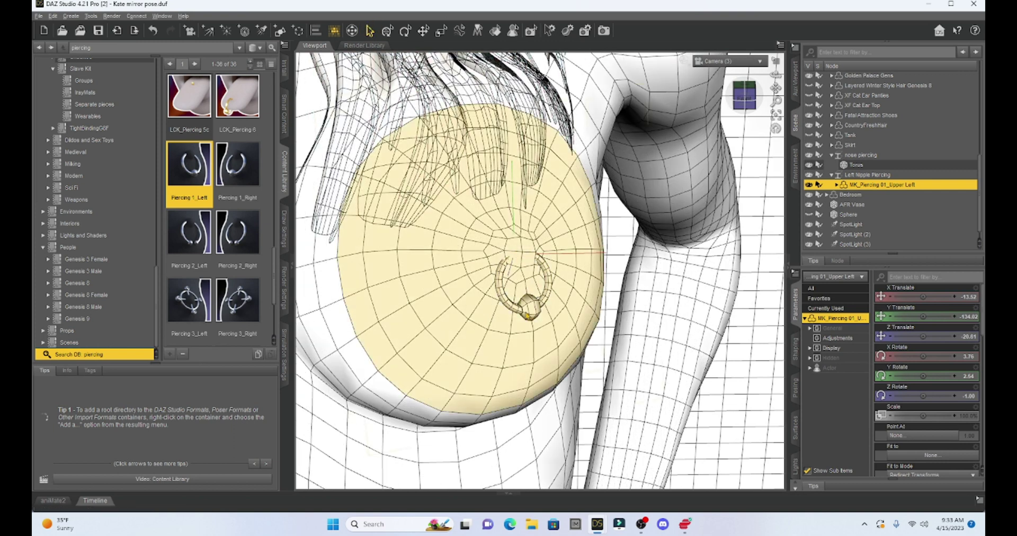
left_click(454, 282)
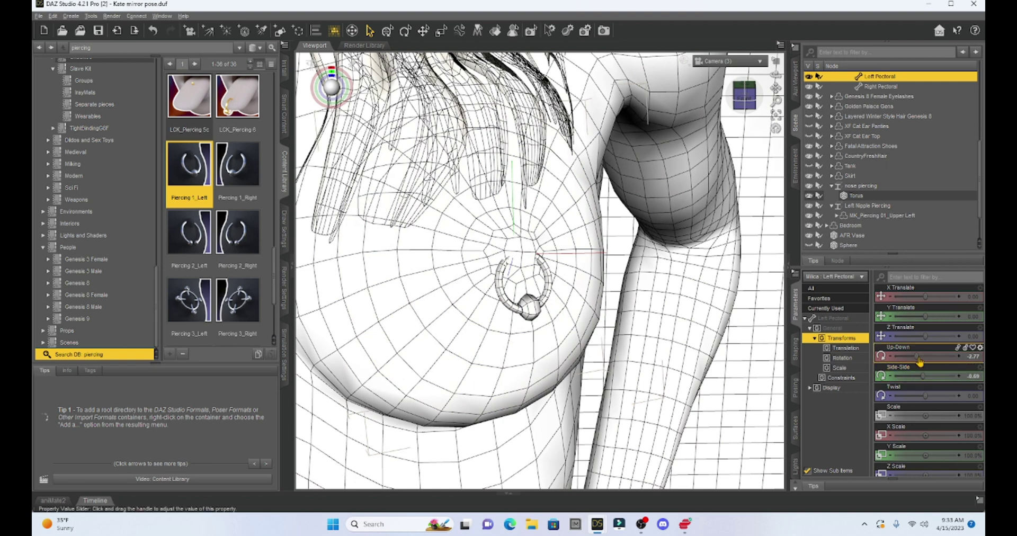
left_click_drag(919, 357, 965, 361)
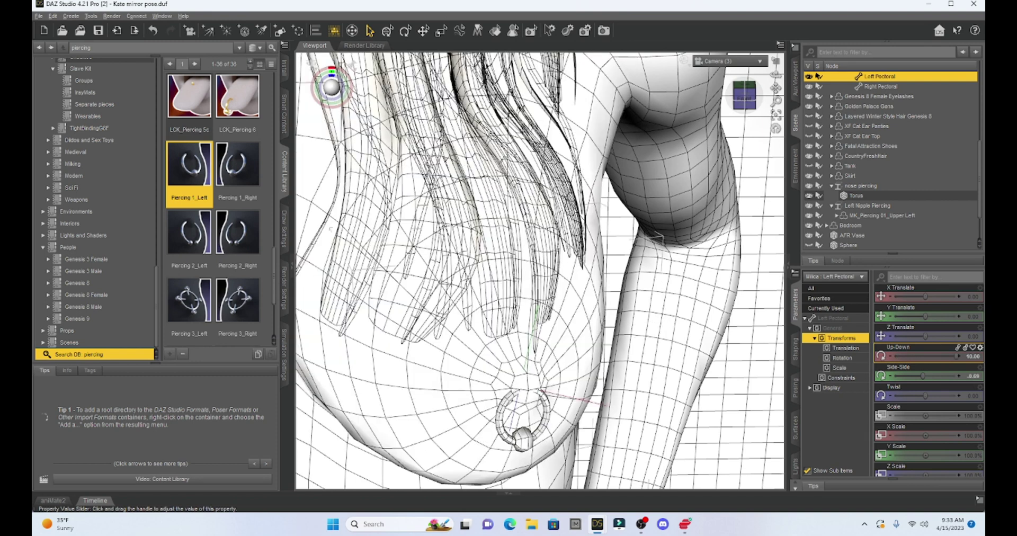
left_click_drag(974, 361, 915, 355)
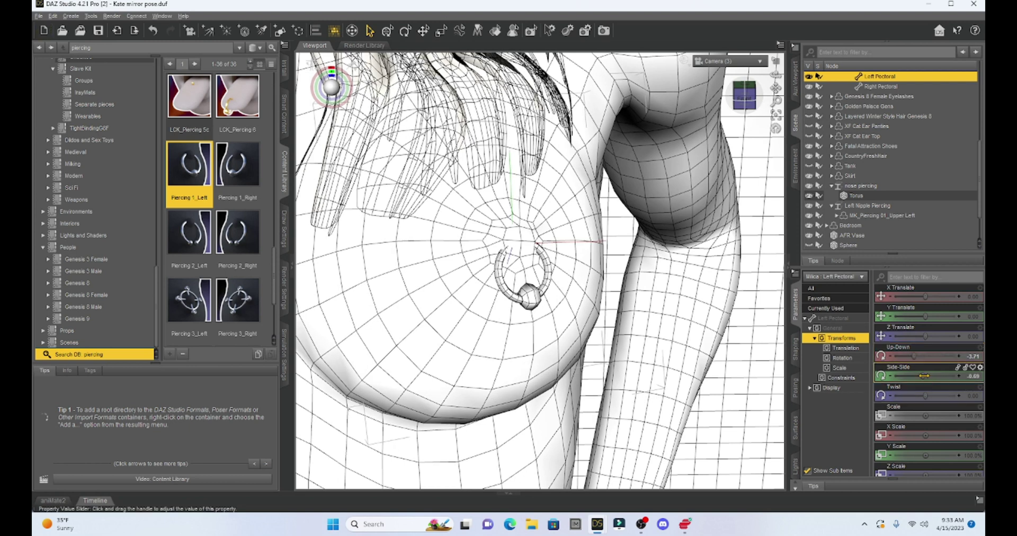
left_click_drag(925, 375, 979, 377)
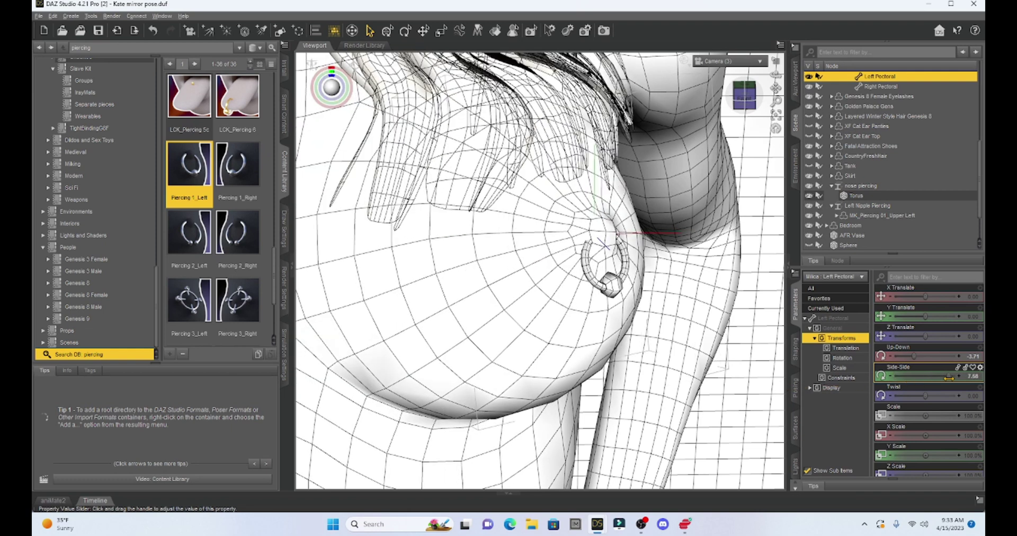
scroll(546, 302, "down", 10)
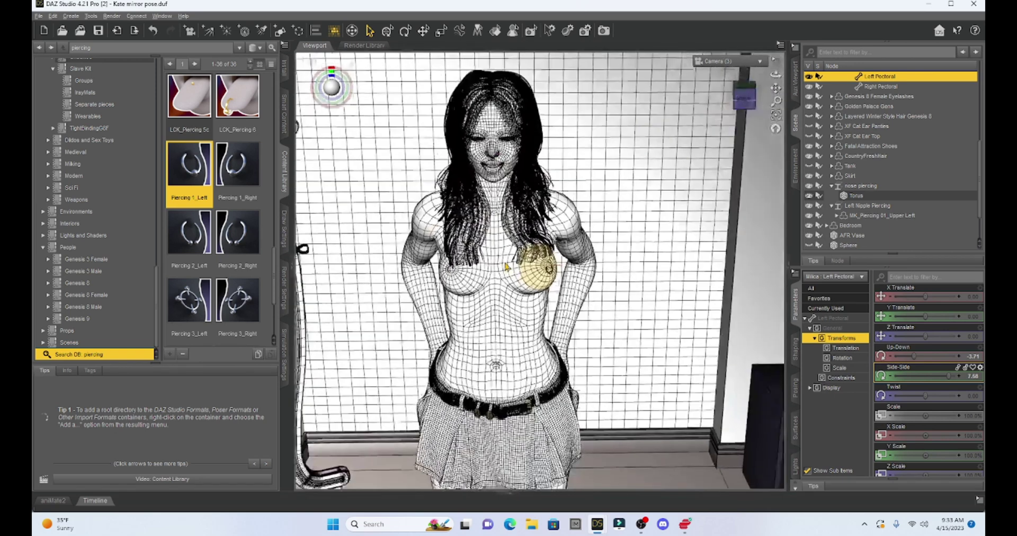
mouse_move(775, 88)
left_mouse_down()
mouse_move(786, 70)
mouse_move(782, 77)
left_mouse_up()
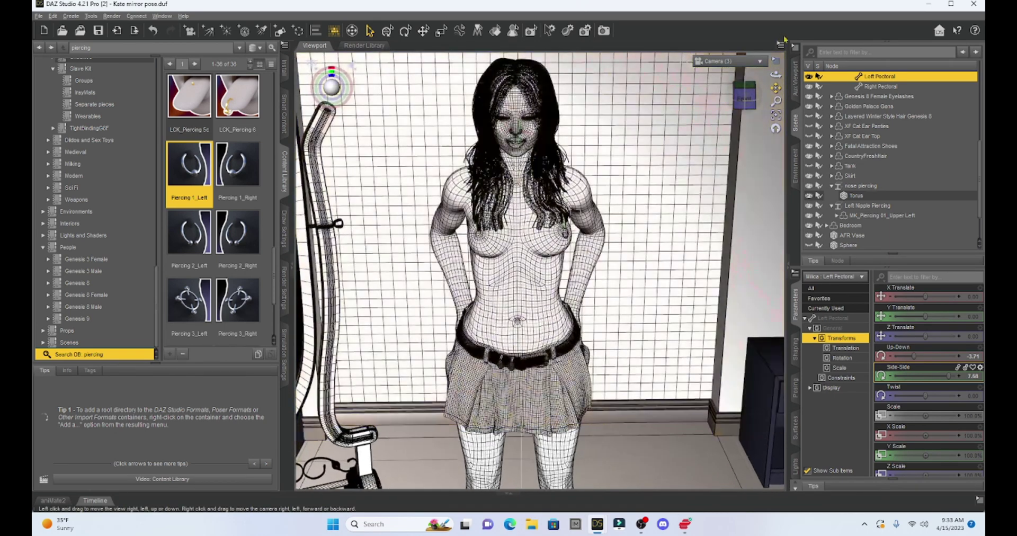
Show the tank top again and switch the viewport DrawStyle to Texture Shaded
left_click(810, 166)
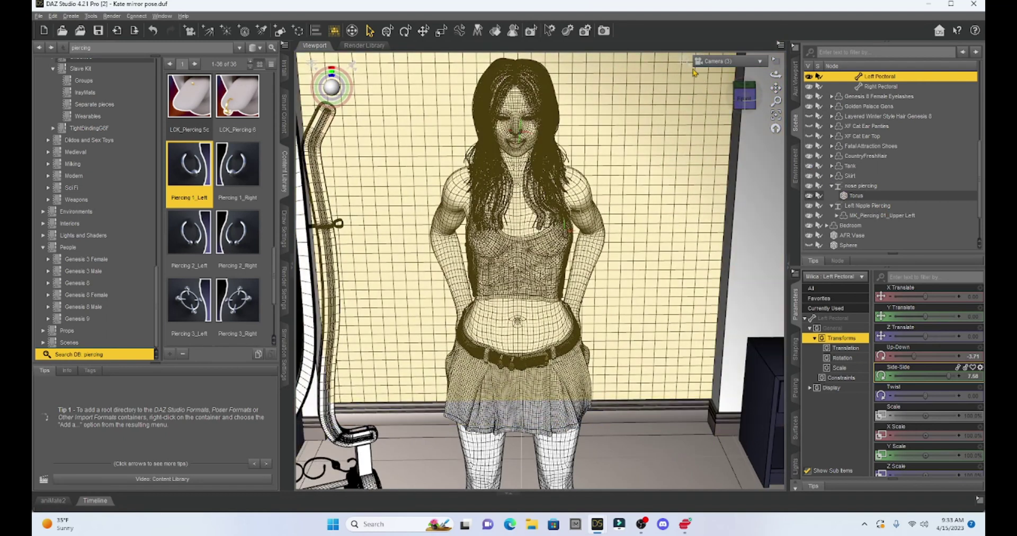
left_click(693, 67)
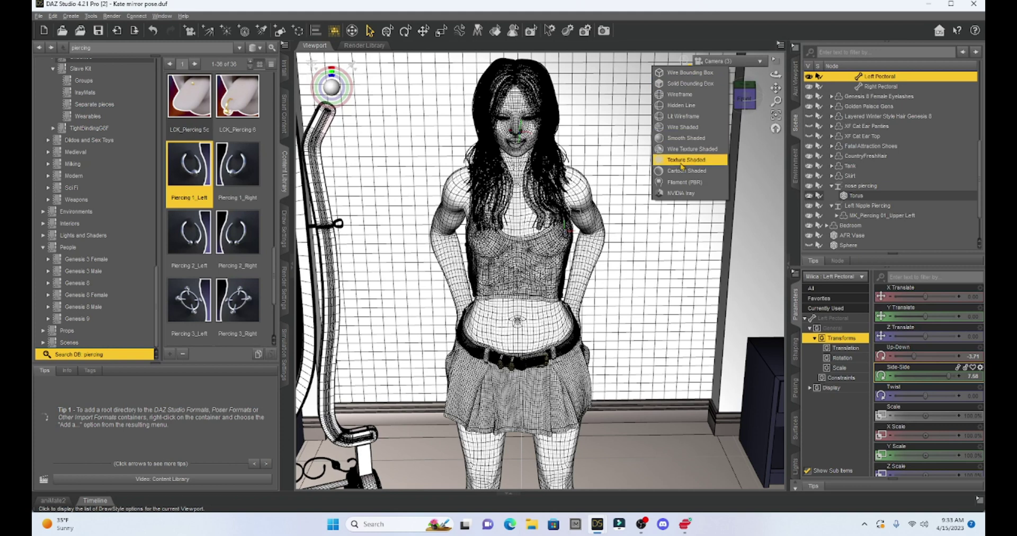
left_click(683, 159)
scroll(679, 246, "down", 3)
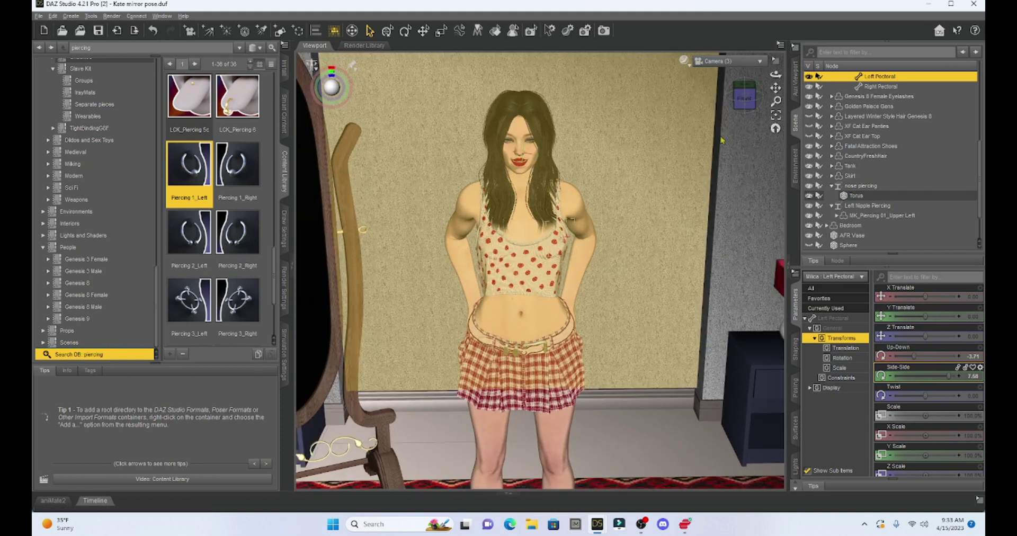
Collapse the side panels and frame a close-up of the figure's face
left_click_drag(744, 89, 783, 73)
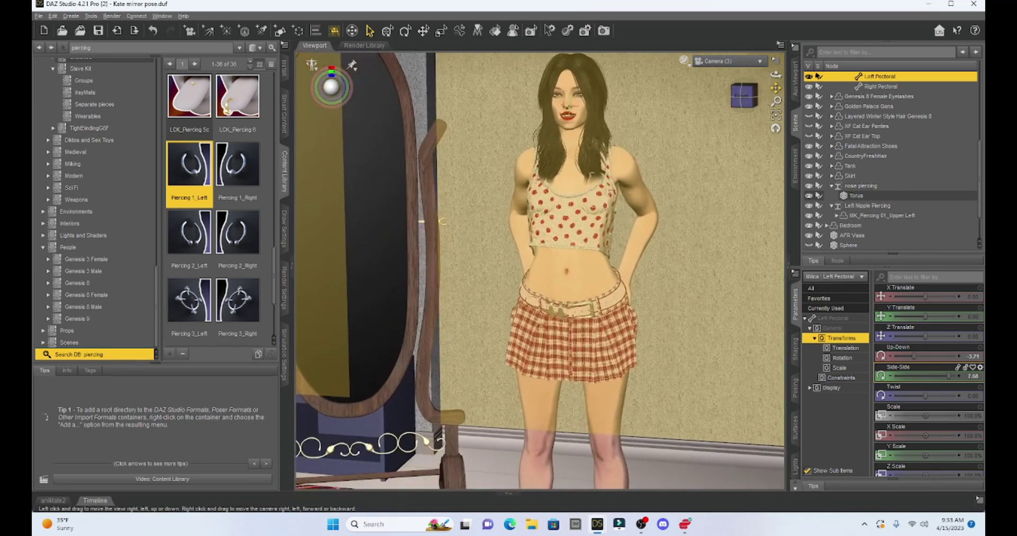
left_click(292, 265)
left_click(788, 265)
left_click_drag(961, 88, 953, 106)
mouse_move(960, 101)
left_mouse_down()
mouse_move(970, 86)
mouse_move(965, 99)
left_mouse_up()
left_click(973, 265)
Turn the head to Twist 10.21 and Side-Side 20.00, then render the current view
left_click(360, 164)
left_click_drag(925, 316, 958, 337)
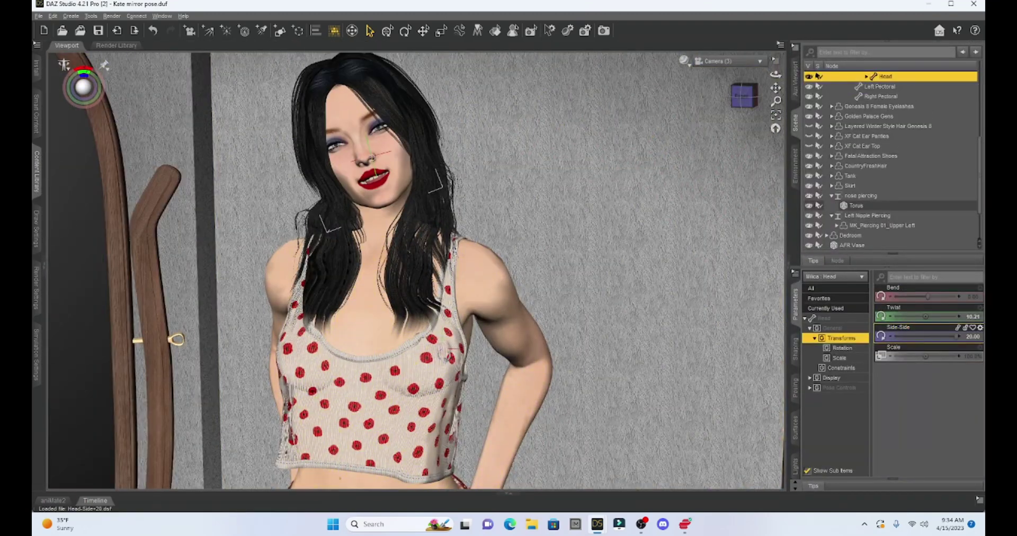
left_click(45, 265)
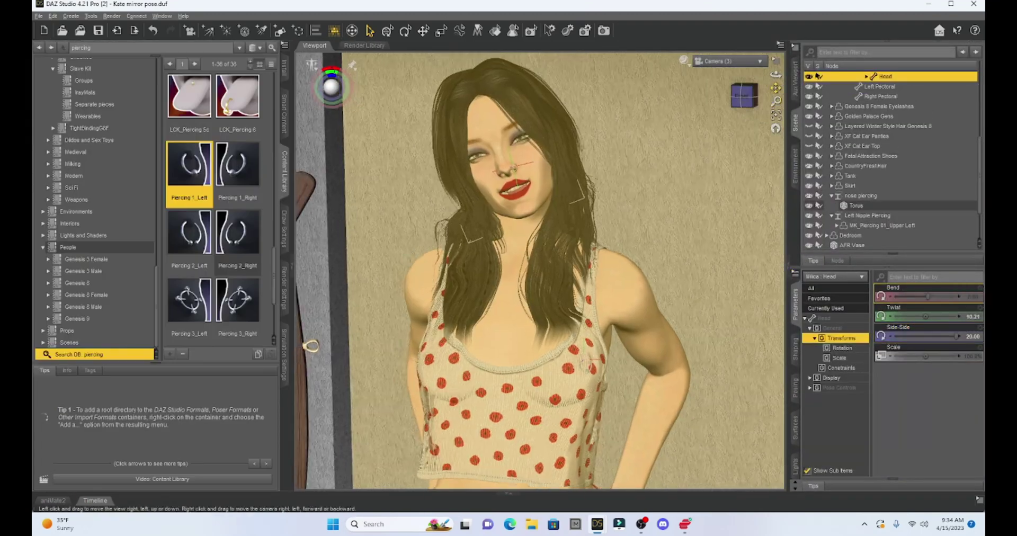
left_click(112, 16)
left_click(125, 29)
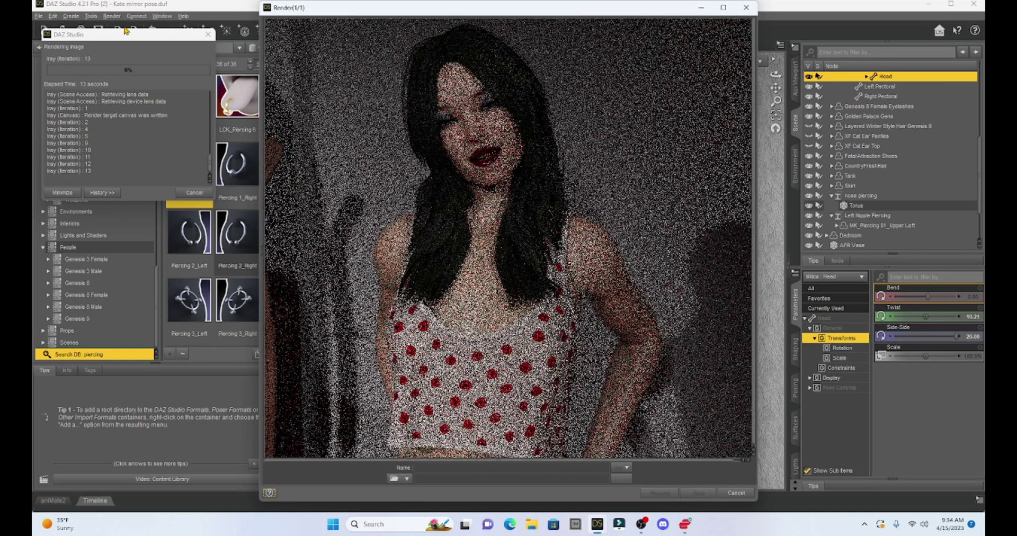